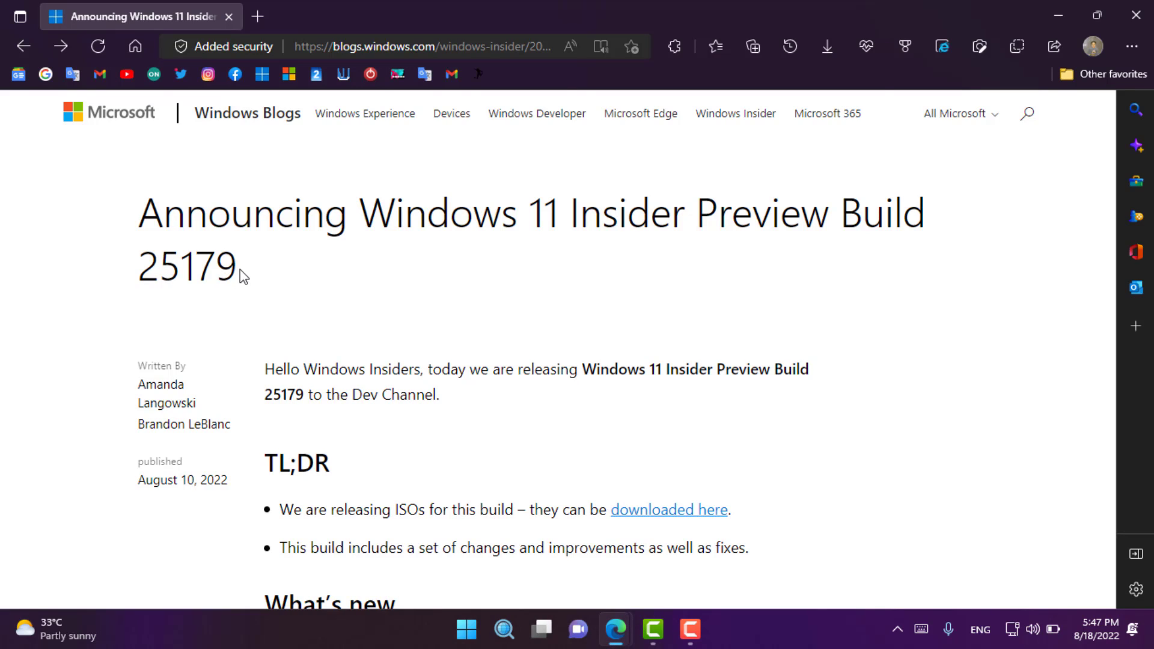
- Highlight build number 25179 in the announcement's title and open its ISO download page
{"action": "left_click_drag", "start_coordinate": [238, 279], "coordinate": [138, 275]}
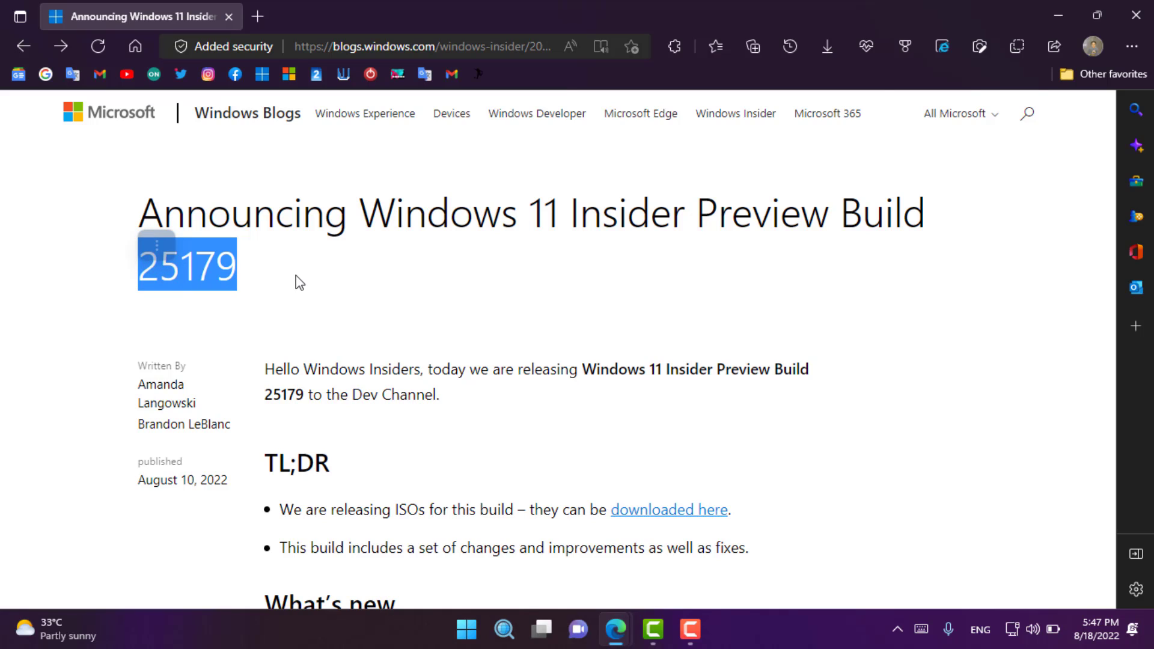
{"action": "scroll", "coordinate": [639, 436], "scroll_direction": "down", "scroll_amount": 1}
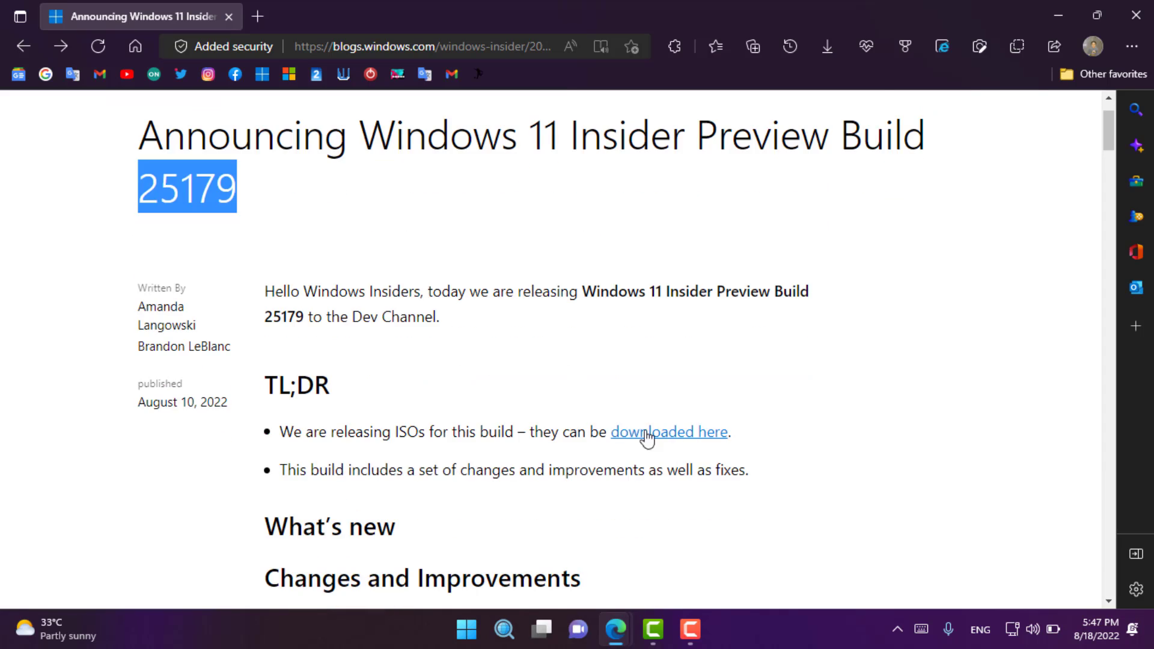
{"action": "left_click", "coordinate": [639, 433]}
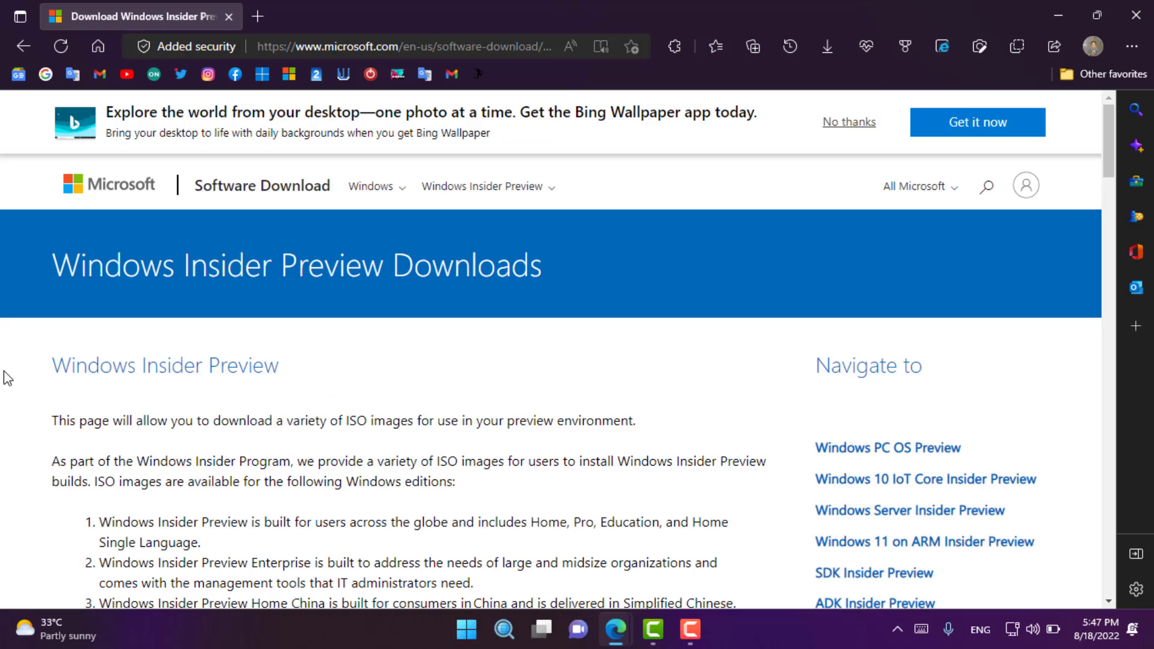
- Select the edition "Windows 11 Insider Preview (Dev Channel) - Build 25179" for the ISO and submit the choice
{"action": "scroll", "coordinate": [7, 377], "scroll_direction": "down", "scroll_amount": 2}
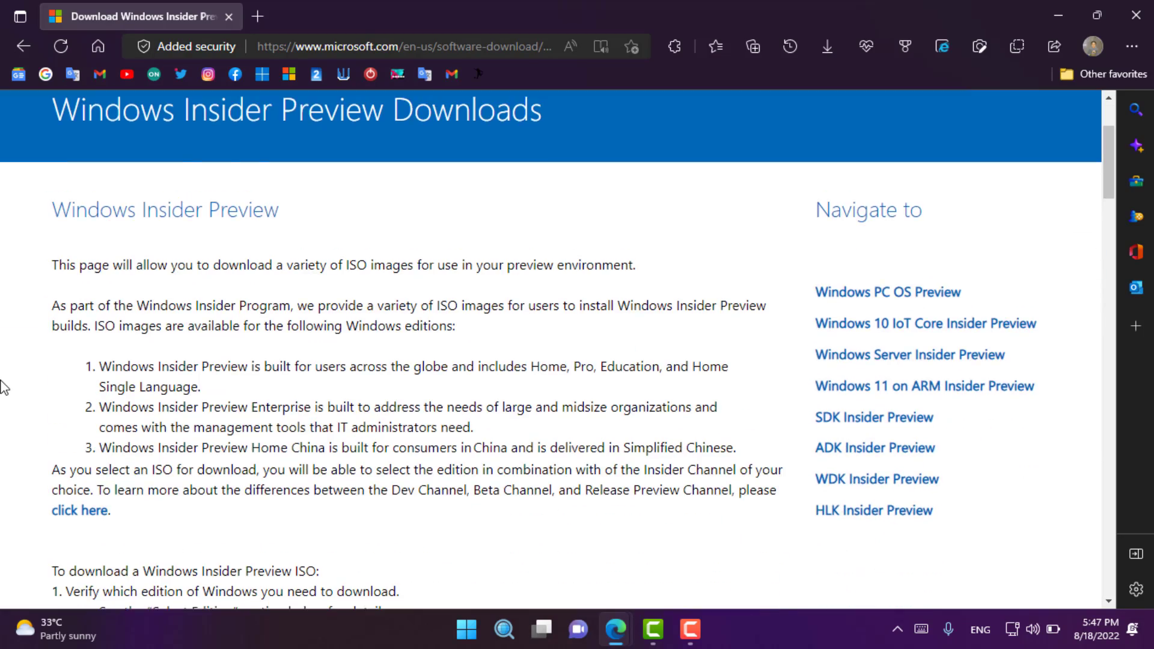
{"action": "scroll", "coordinate": [5, 387], "scroll_direction": "down", "scroll_amount": 2}
{"action": "scroll", "coordinate": [4, 388], "scroll_direction": "down", "scroll_amount": 10}
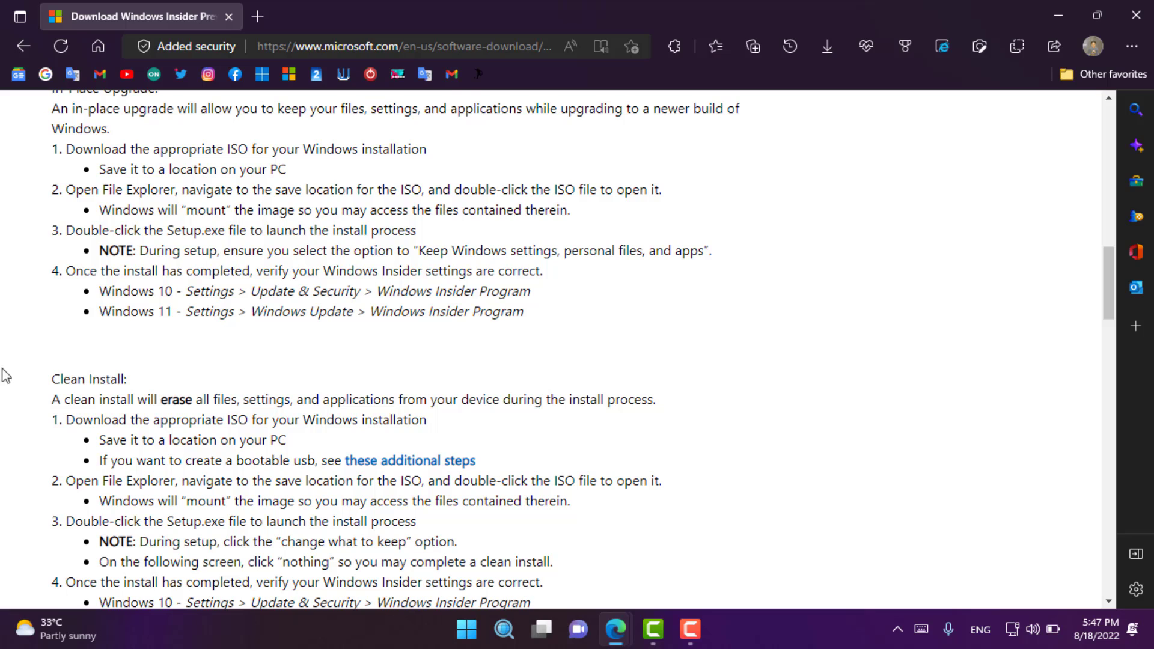
{"action": "scroll", "coordinate": [6, 373], "scroll_direction": "down", "scroll_amount": 2}
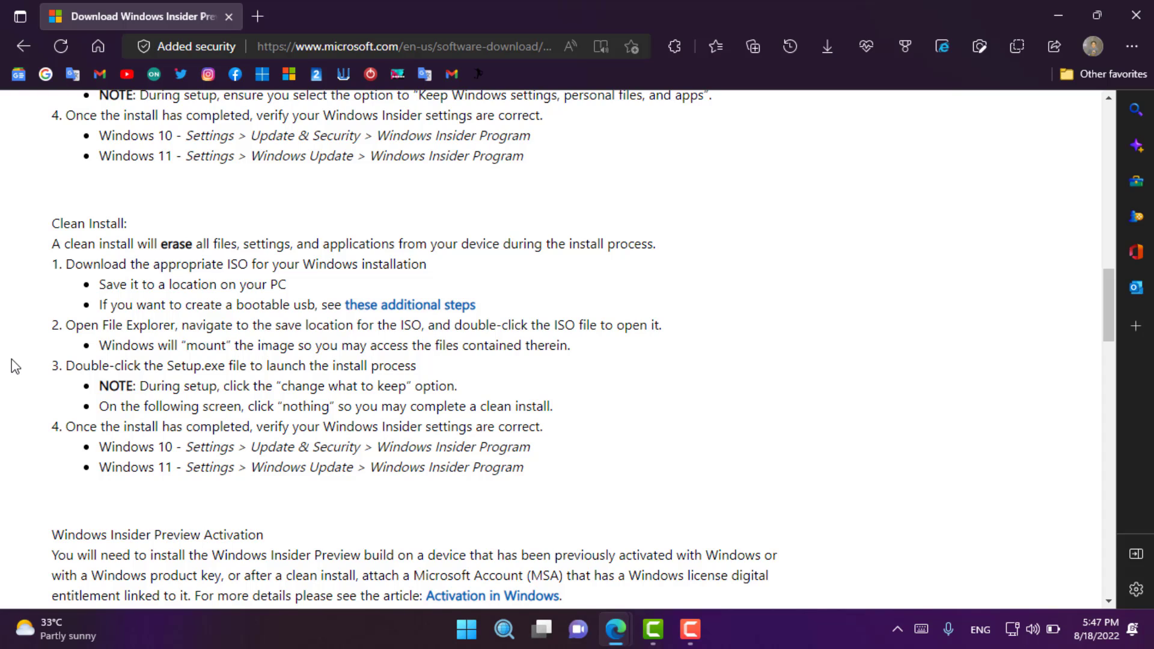
{"action": "scroll", "coordinate": [6, 331], "scroll_direction": "down", "scroll_amount": 8}
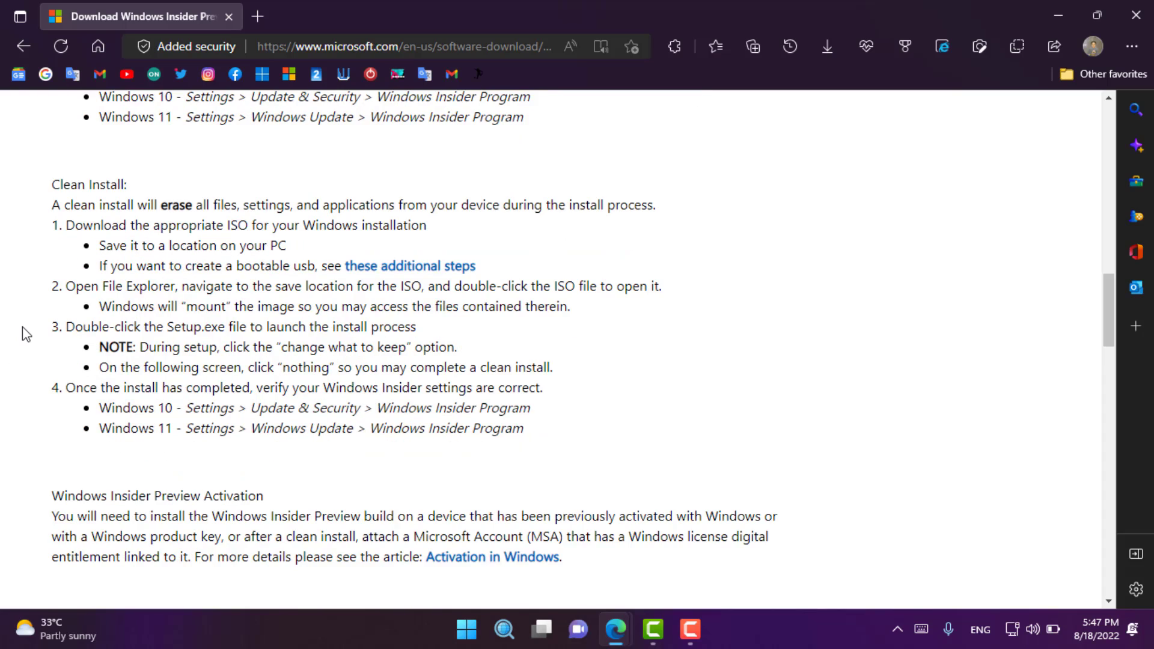
{"action": "scroll", "coordinate": [3, 286], "scroll_direction": "down", "scroll_amount": 5}
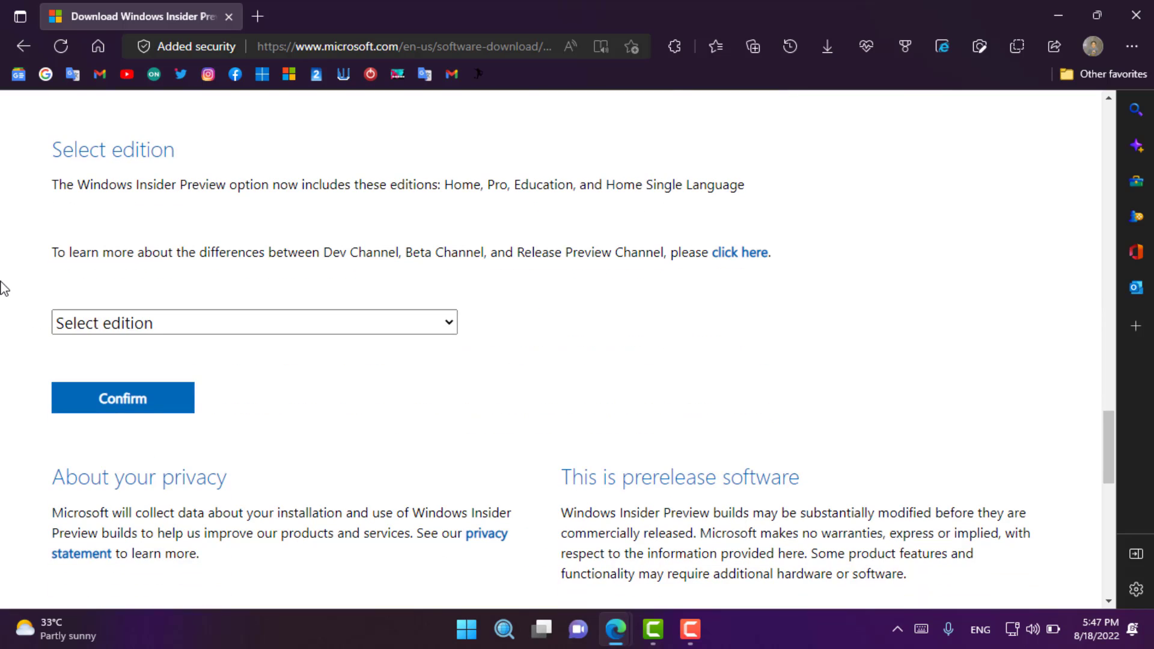
{"action": "left_click", "coordinate": [198, 325]}
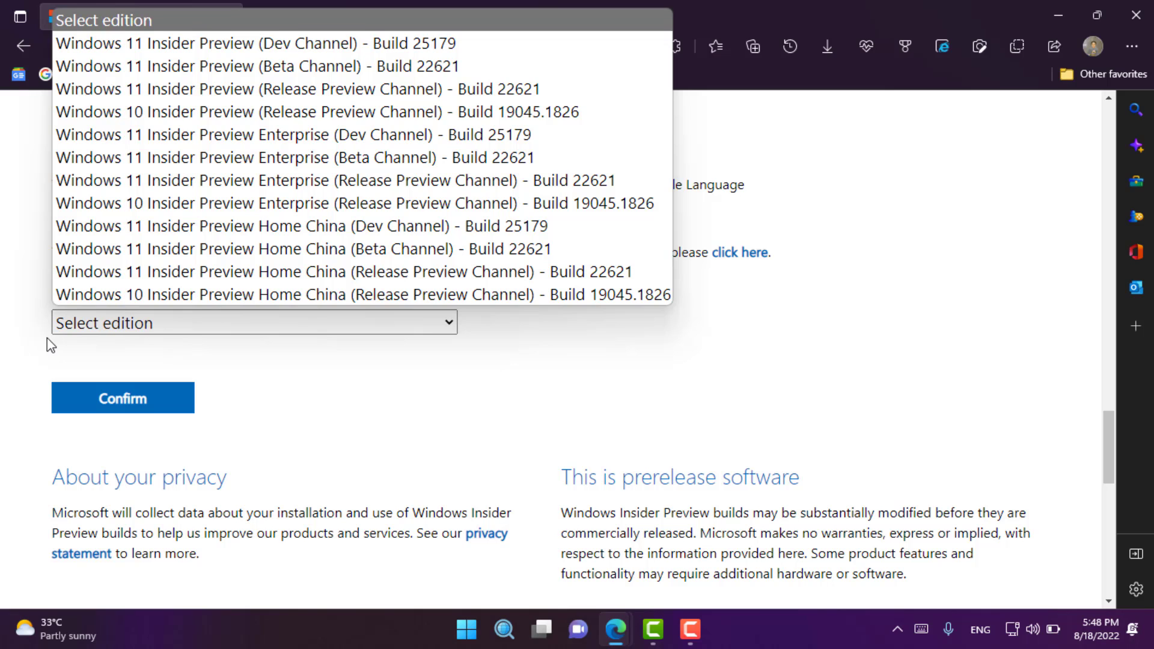
{"action": "scroll", "coordinate": [10, 337], "scroll_direction": "up", "scroll_amount": 4}
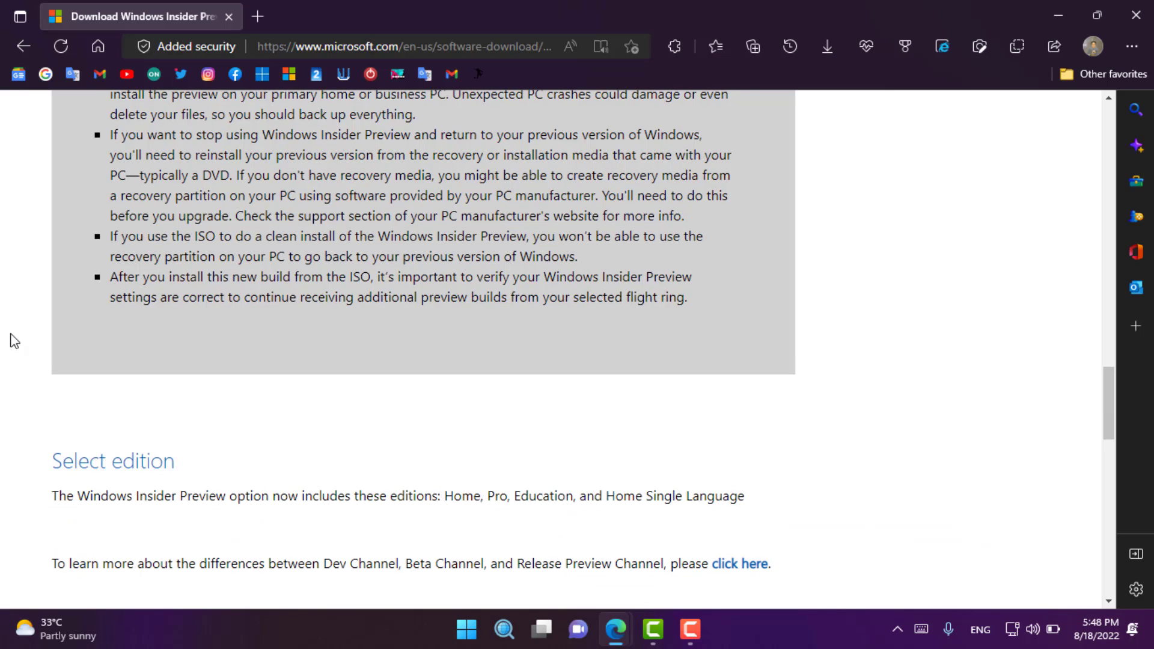
{"action": "scroll", "coordinate": [11, 337], "scroll_direction": "down", "scroll_amount": 5}
{"action": "left_click", "coordinate": [170, 243]}
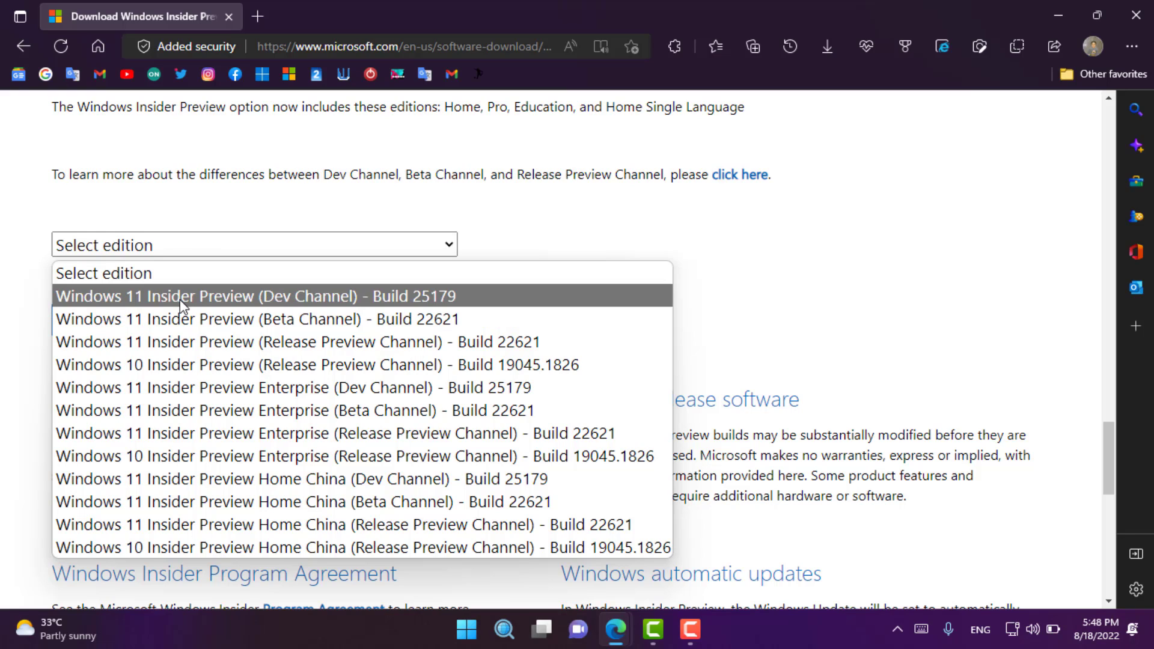
{"action": "left_click", "coordinate": [426, 296]}
{"action": "left_click", "coordinate": [150, 331]}
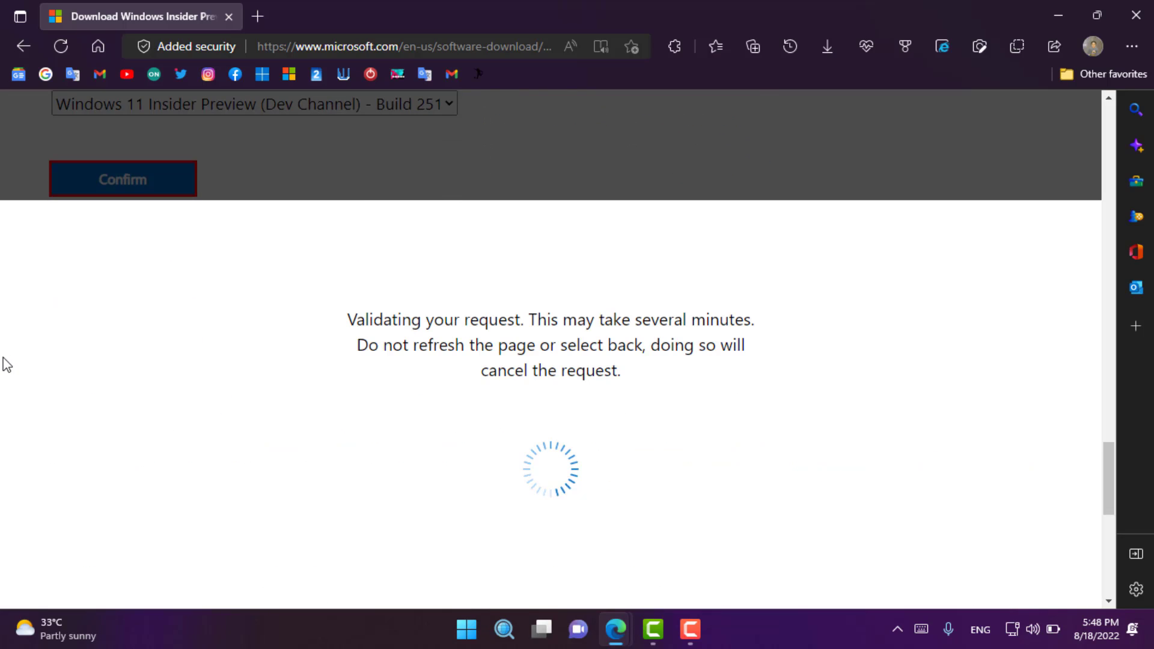
- Set the product language to Arabic, confirm it, and start the 64-bit ISO download
{"action": "left_click", "coordinate": [240, 300]}
{"action": "left_click", "coordinate": [221, 338]}
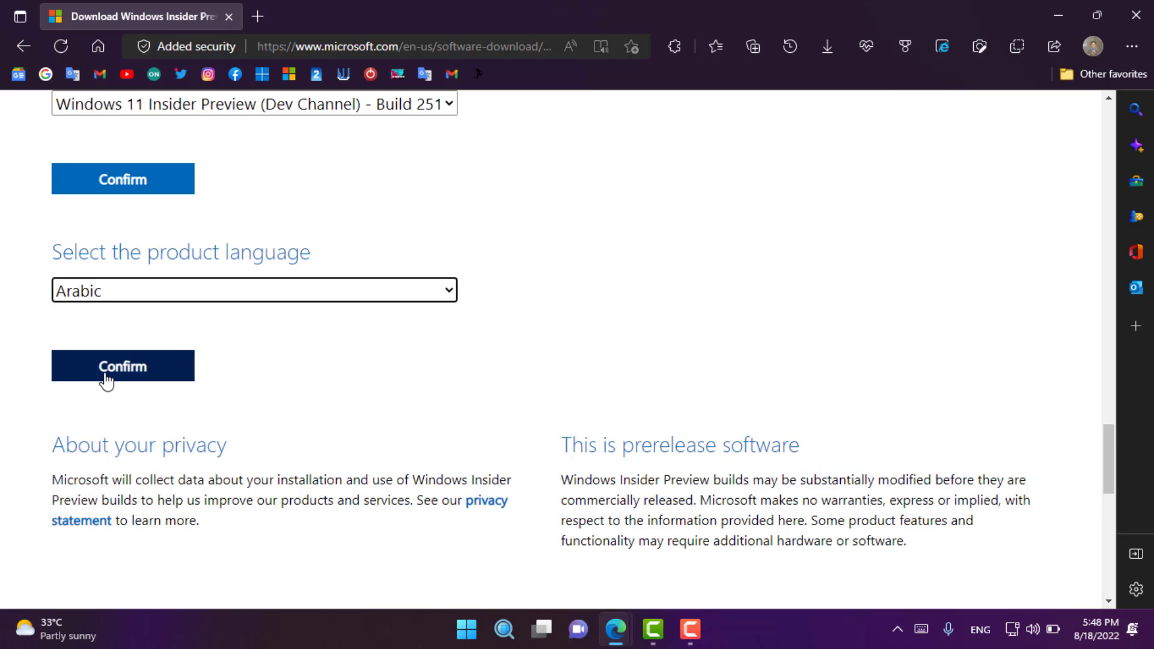
{"action": "left_click", "coordinate": [107, 372]}
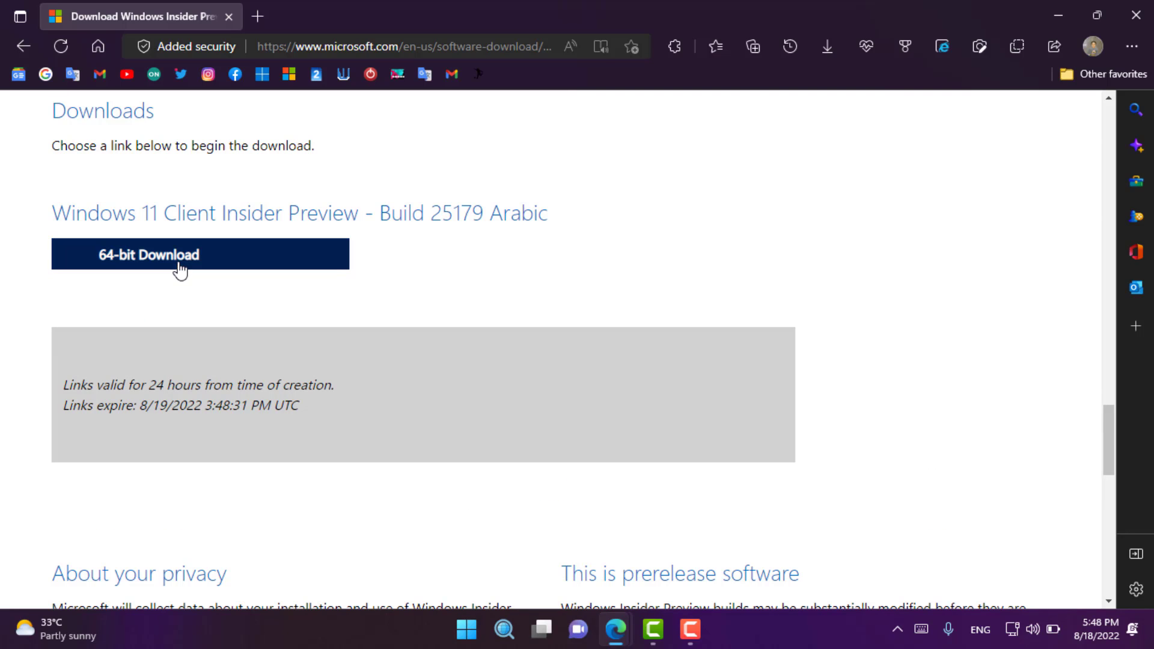
{"action": "left_click", "coordinate": [178, 268]}
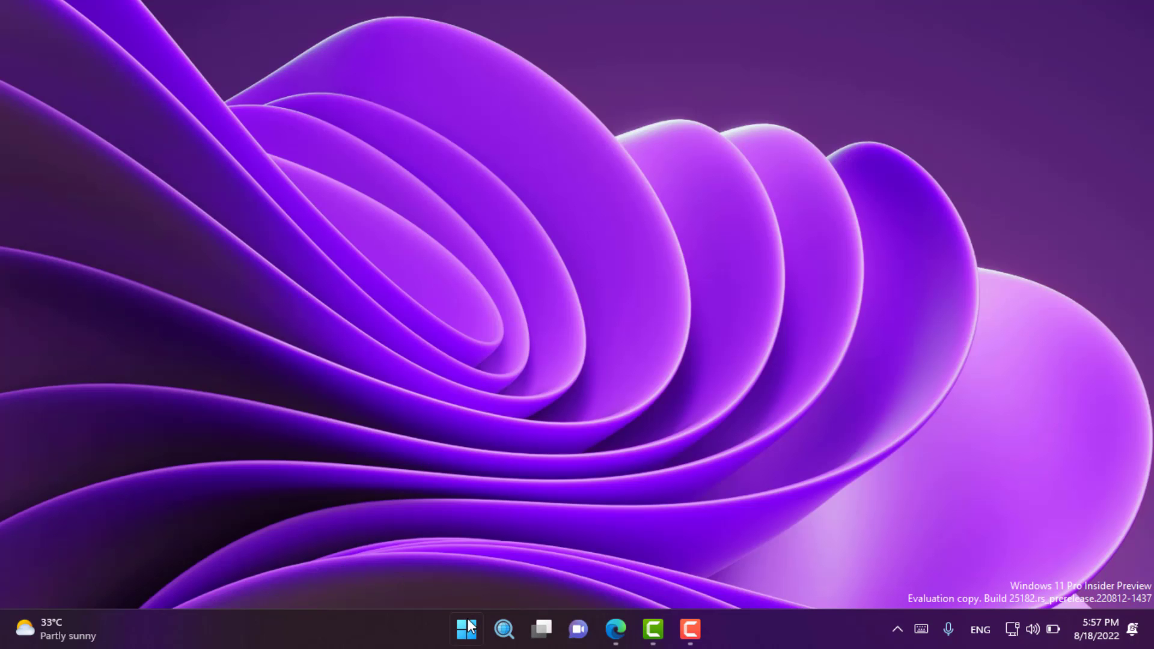
- Dismiss Start after viewing it and open a new File Explorer window
{"action": "left_click", "coordinate": [469, 628]}
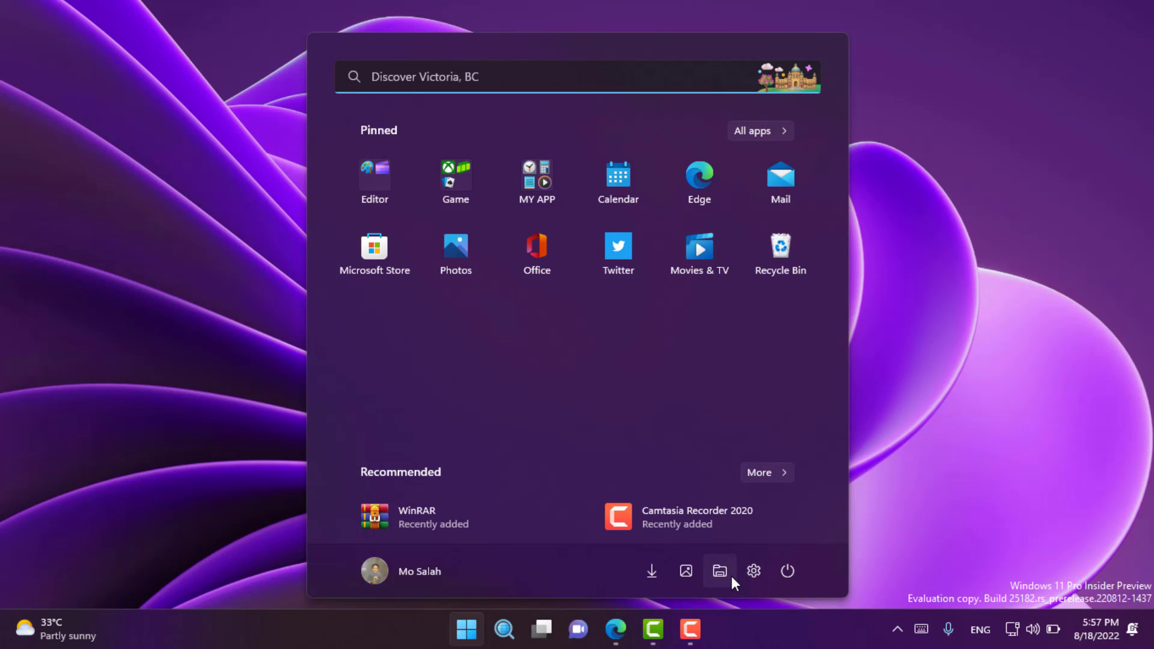
{"action": "left_click", "coordinate": [265, 439]}
{"action": "key", "text": "super+e"}
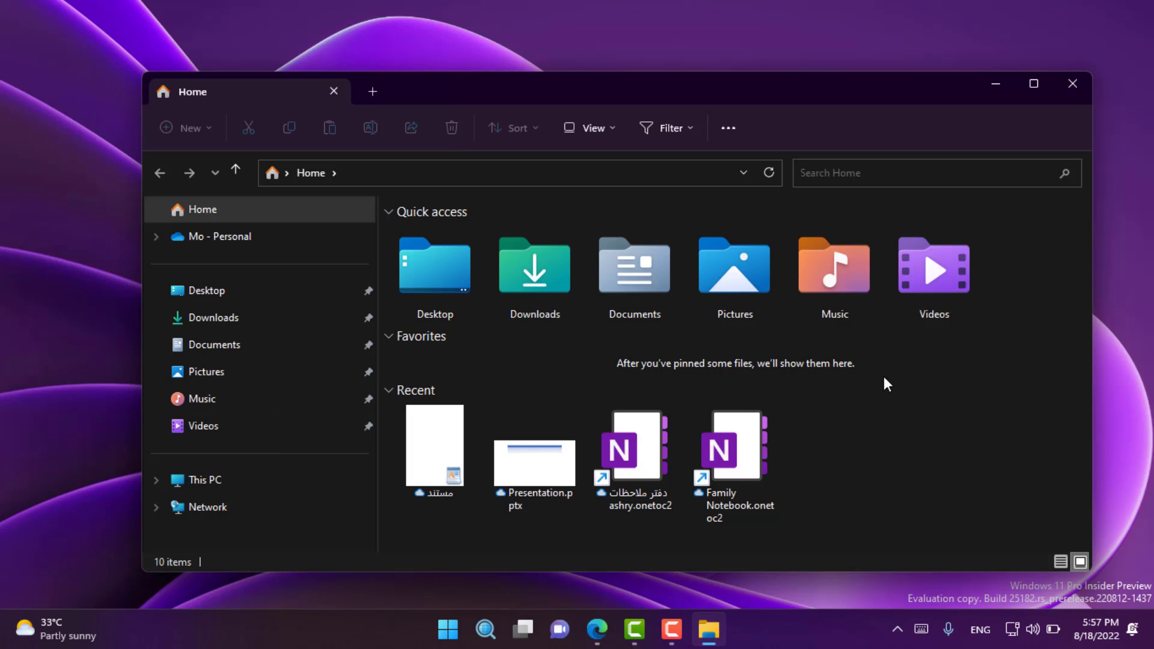
- Open two extra Home tabs in File Explorer and close them again
{"action": "left_click", "coordinate": [380, 96]}
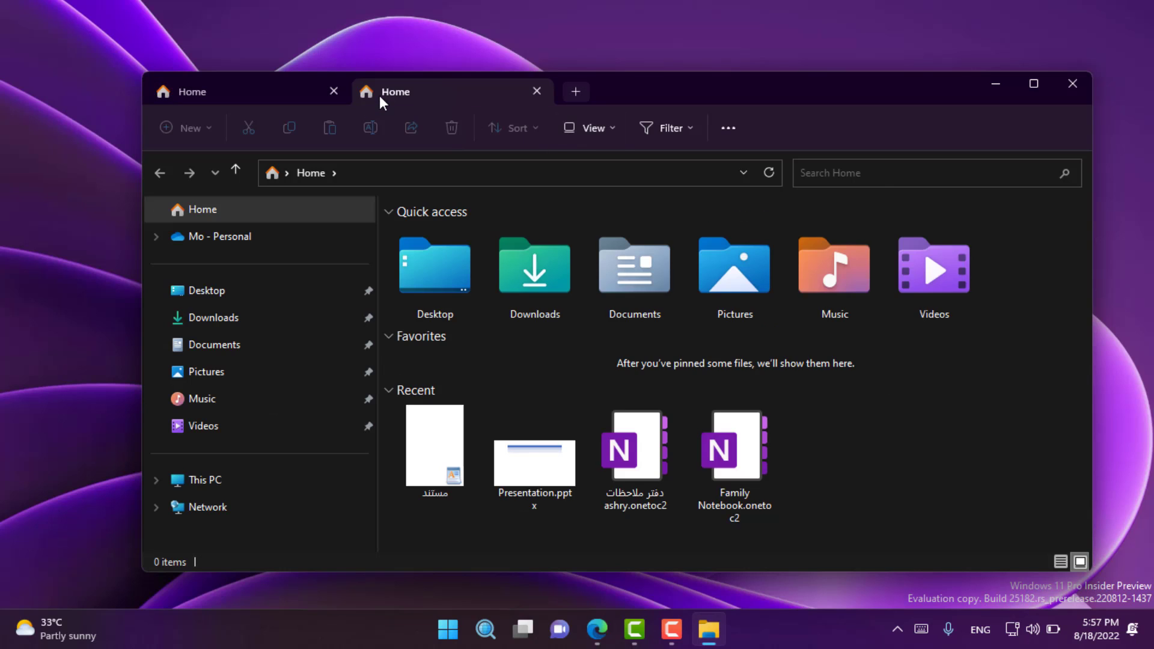
{"action": "left_click", "coordinate": [583, 102]}
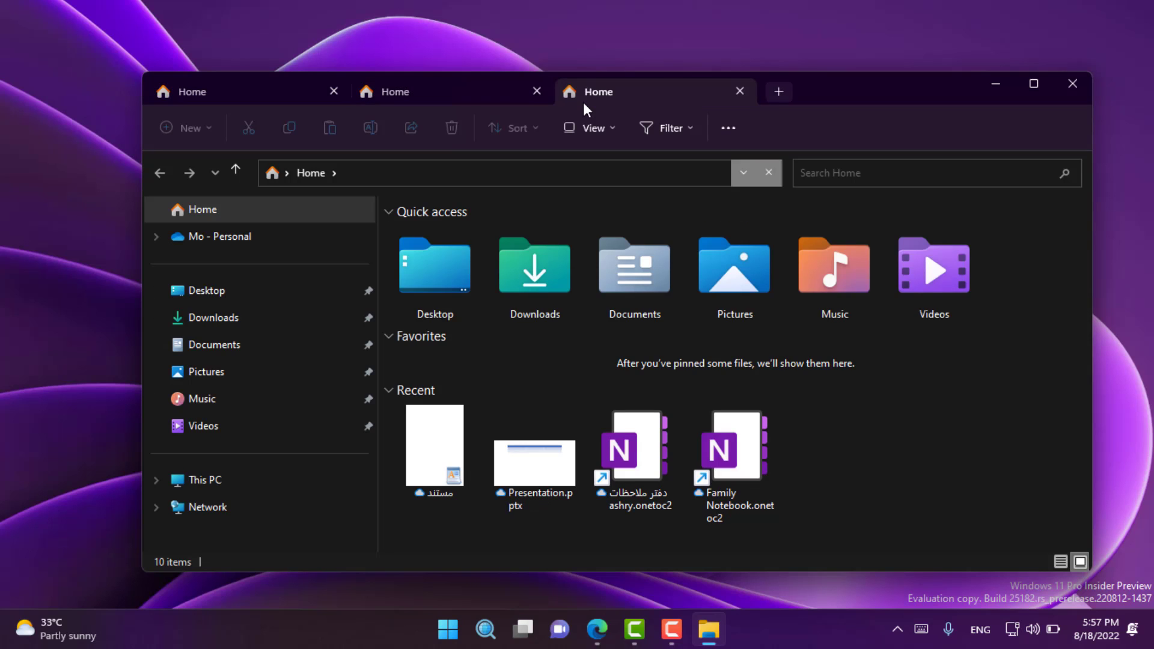
{"action": "key", "text": "ctrl+w"}
{"action": "key", "text": "ctrl+w"}
- Add two Home tabs in File Explorer and open the Documents folder in another new tab
{"action": "left_click", "coordinate": [378, 92]}
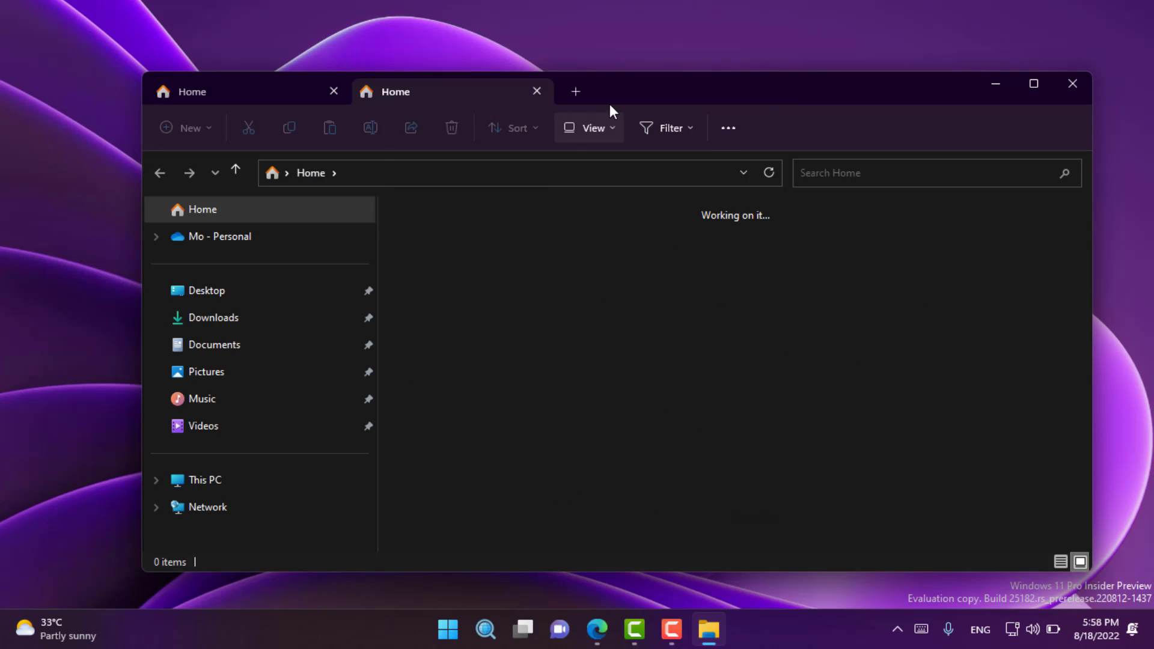
{"action": "left_click", "coordinate": [581, 92]}
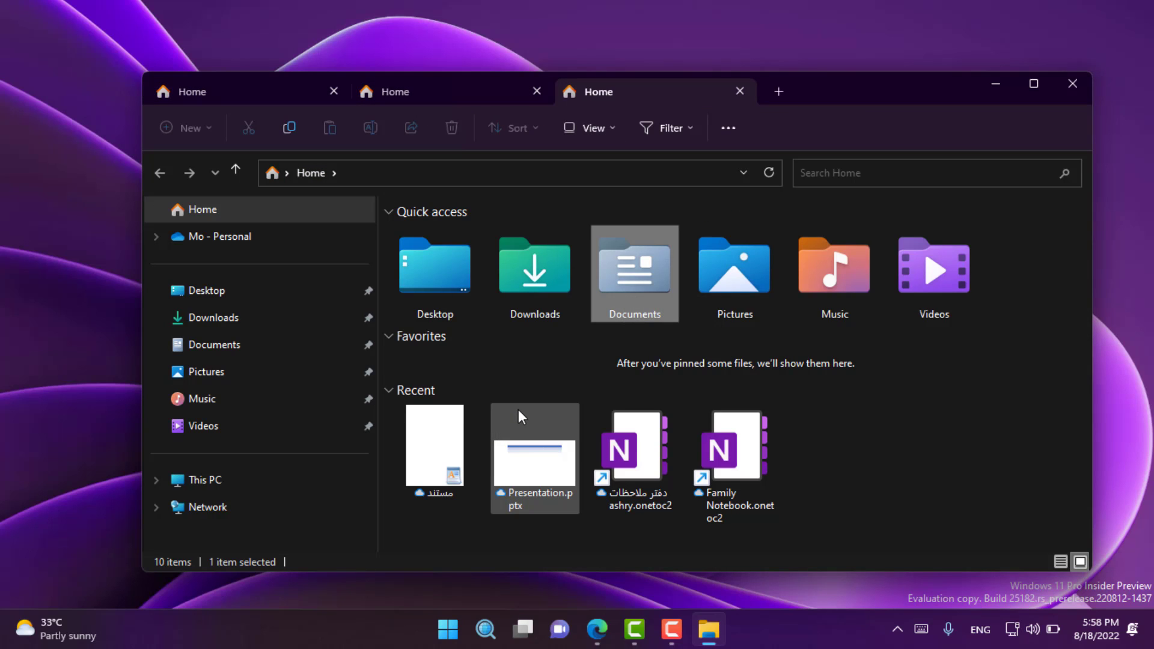
{"action": "right_click", "coordinate": [612, 321]}
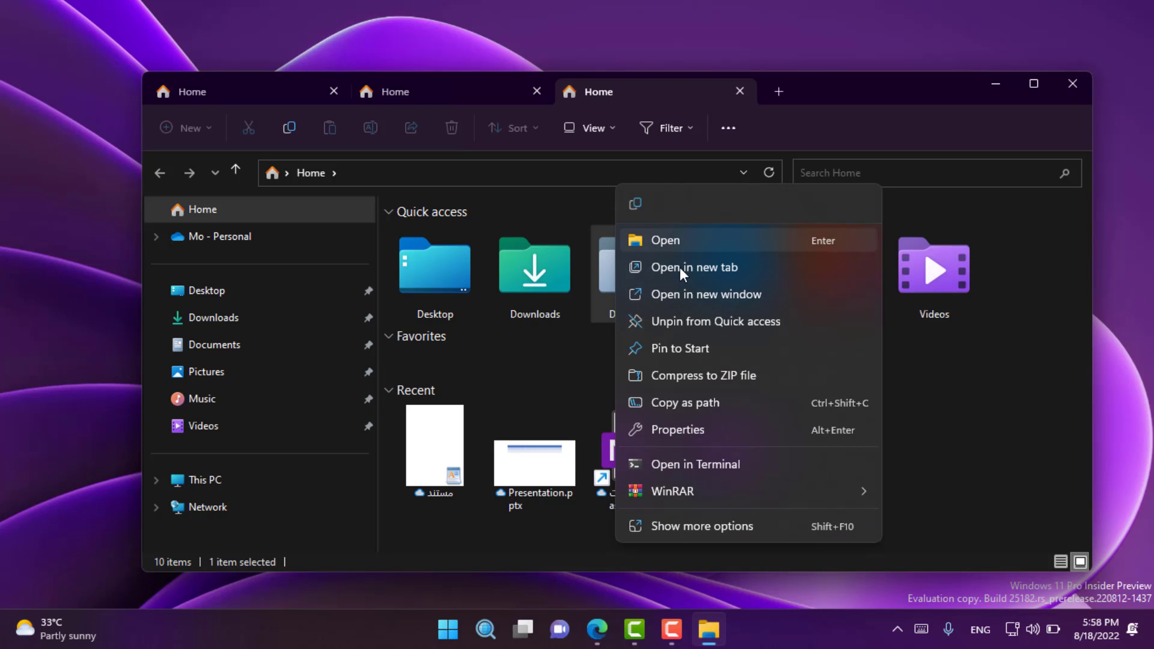
{"action": "key", "text": "Escape"}
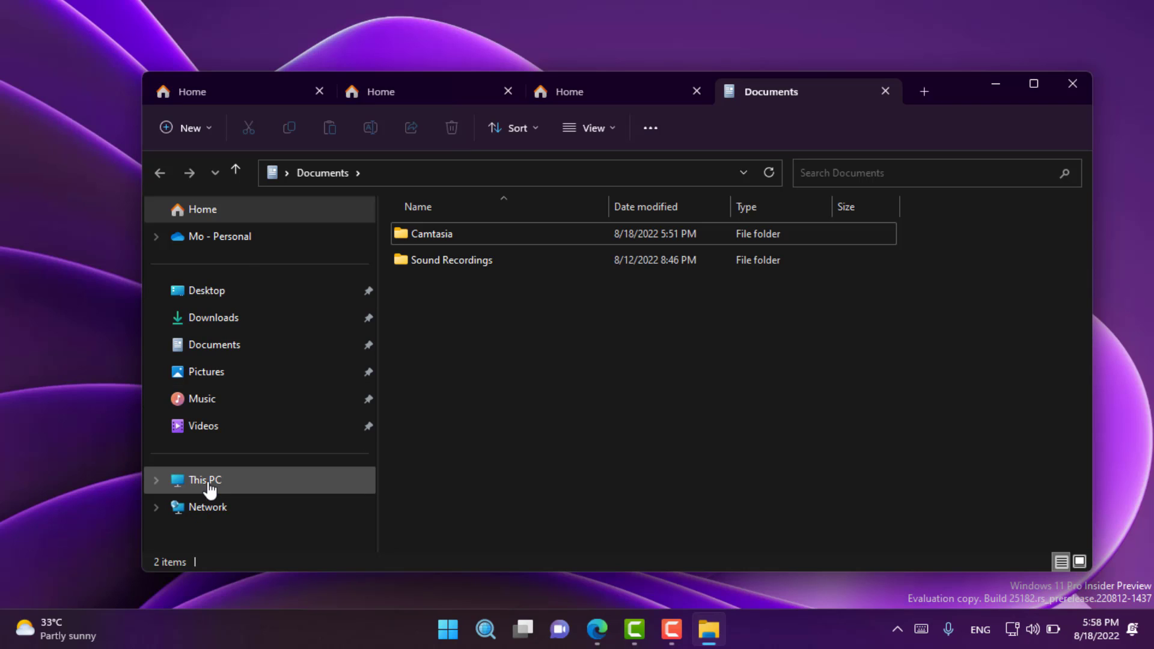
- Show This PC in the current tab and select all three drives
{"action": "left_click", "coordinate": [255, 488]}
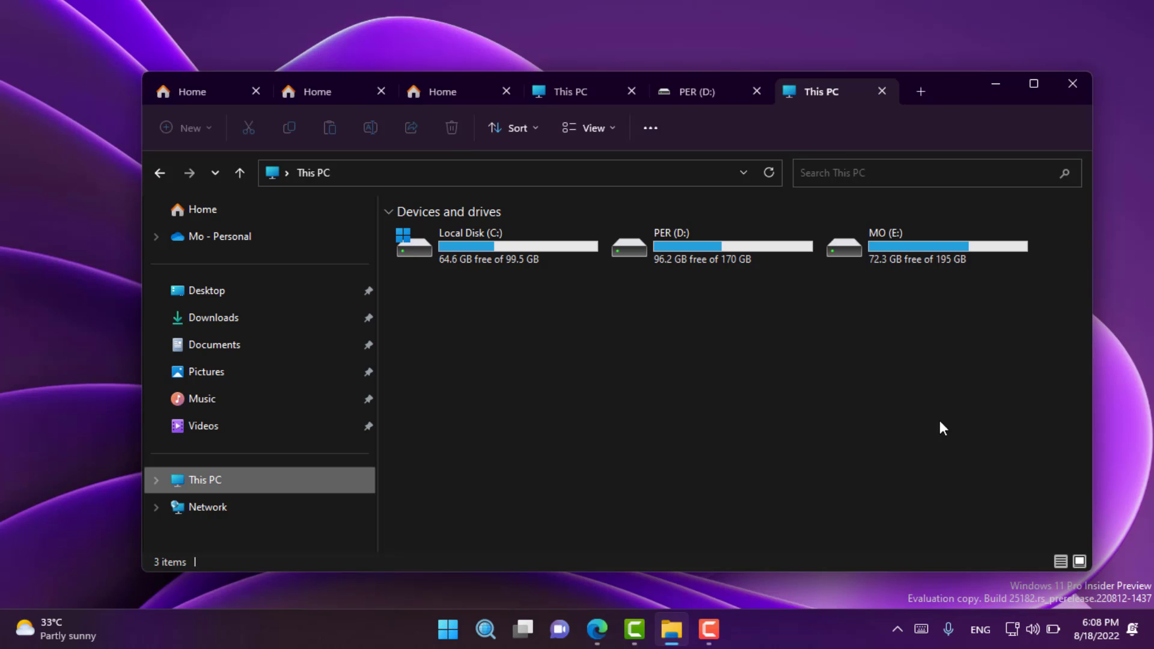
{"action": "left_click_drag", "start_coordinate": [989, 346], "coordinate": [457, 258]}
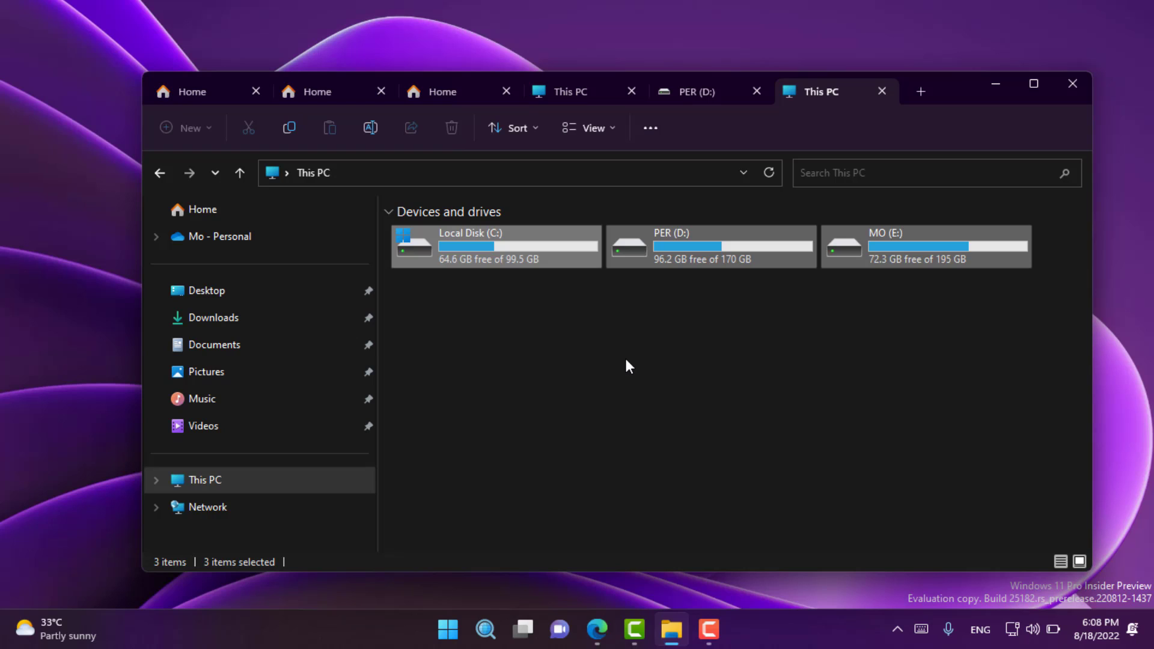
{"action": "left_click_drag", "start_coordinate": [988, 366], "coordinate": [463, 258]}
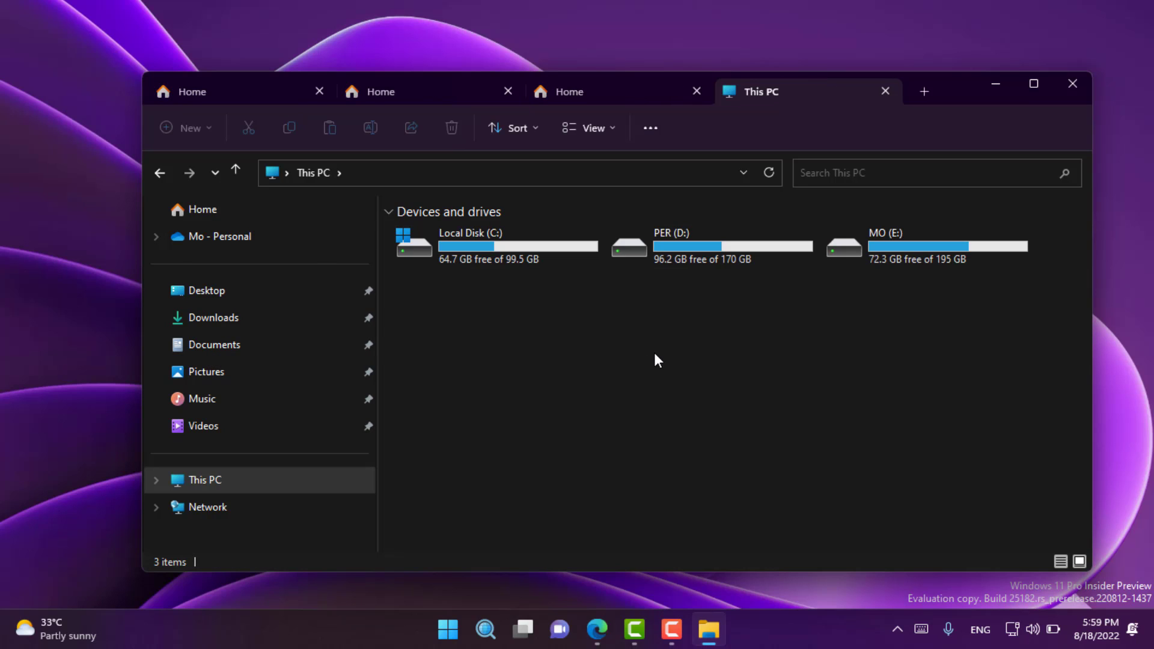
- Open the PER (D:) drive and the Documents folder each in a new tab, and display Documents with large thumbnails
{"action": "middle_click", "coordinate": [683, 247]}
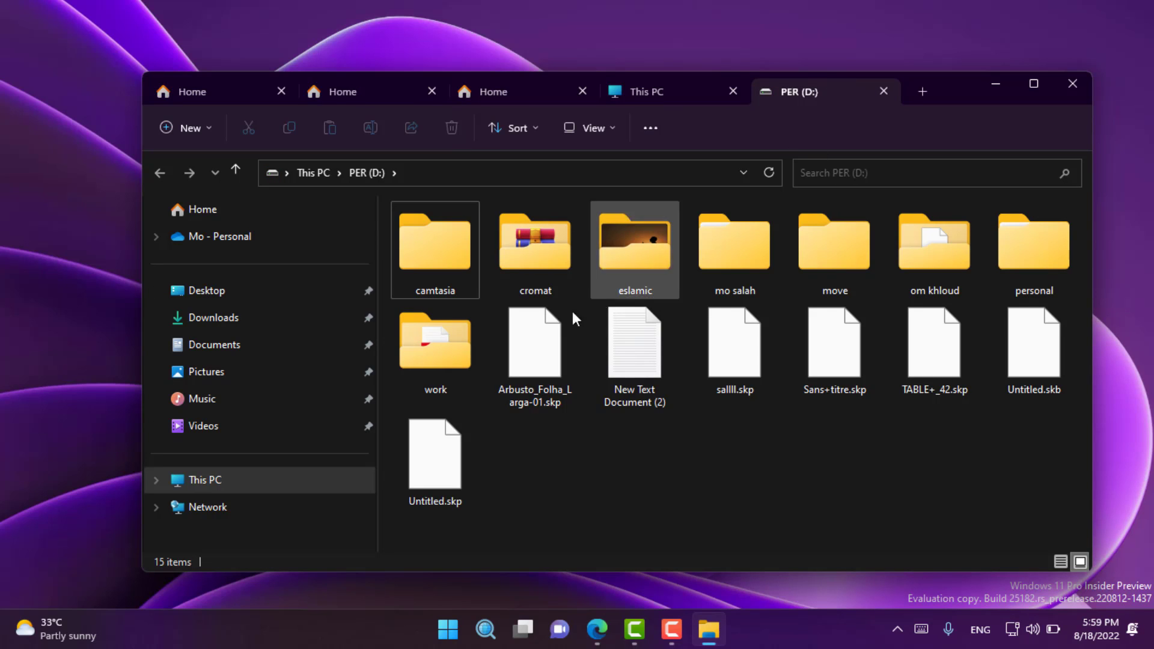
{"action": "middle_click", "coordinate": [209, 349]}
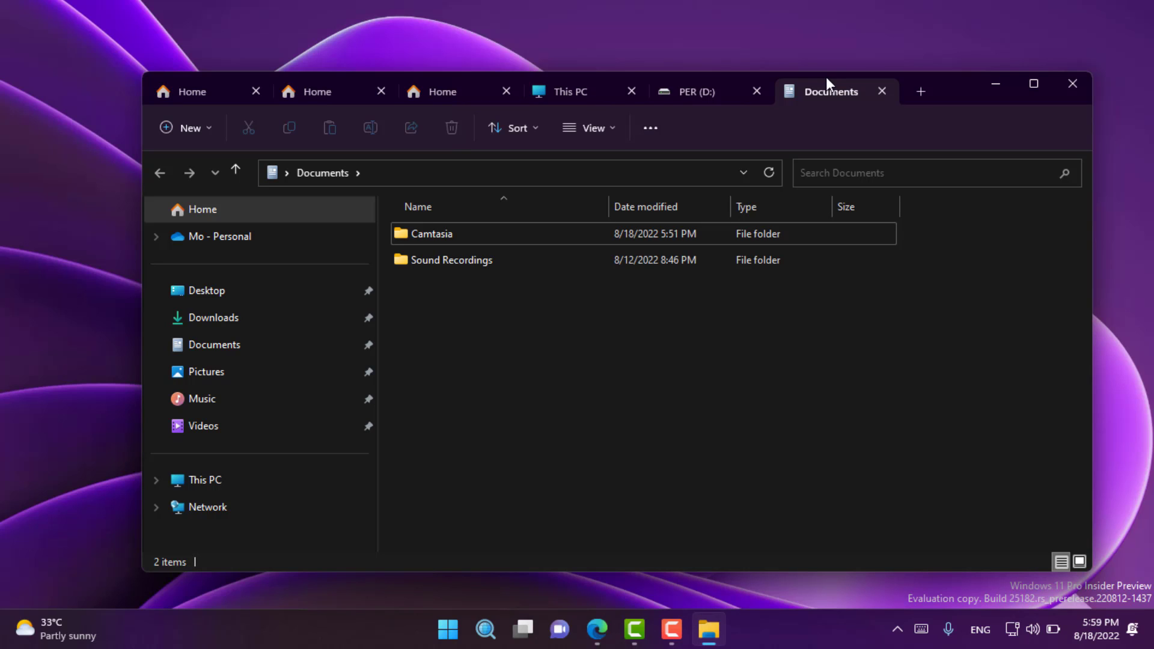
{"action": "left_click", "coordinate": [1080, 562]}
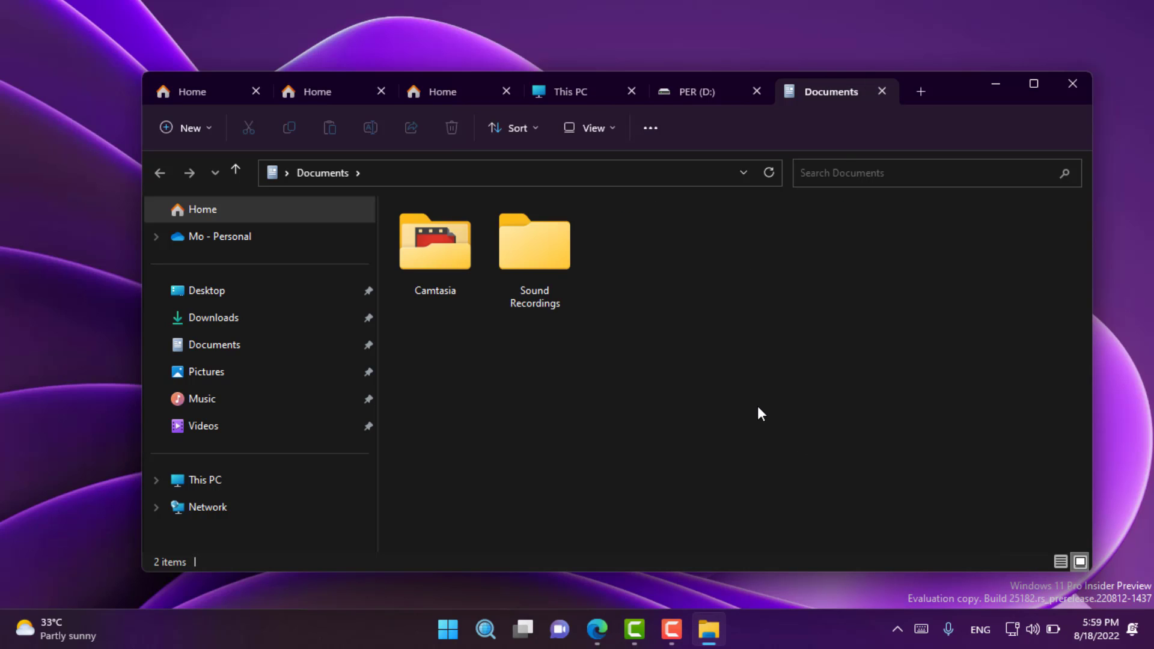
- Open the Camtasia and Sound Recordings folders together in new windows, and close both windows
{"action": "left_click_drag", "start_coordinate": [689, 390], "coordinate": [411, 250]}
{"action": "right_click", "coordinate": [411, 251]}
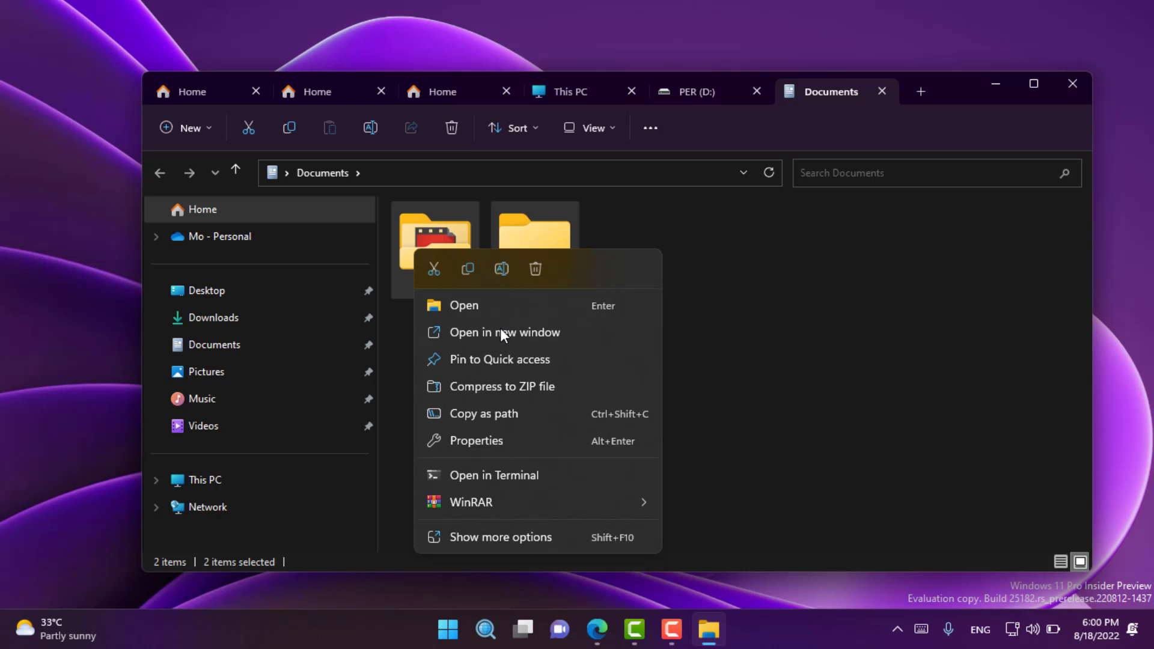
{"action": "left_click", "coordinate": [500, 331]}
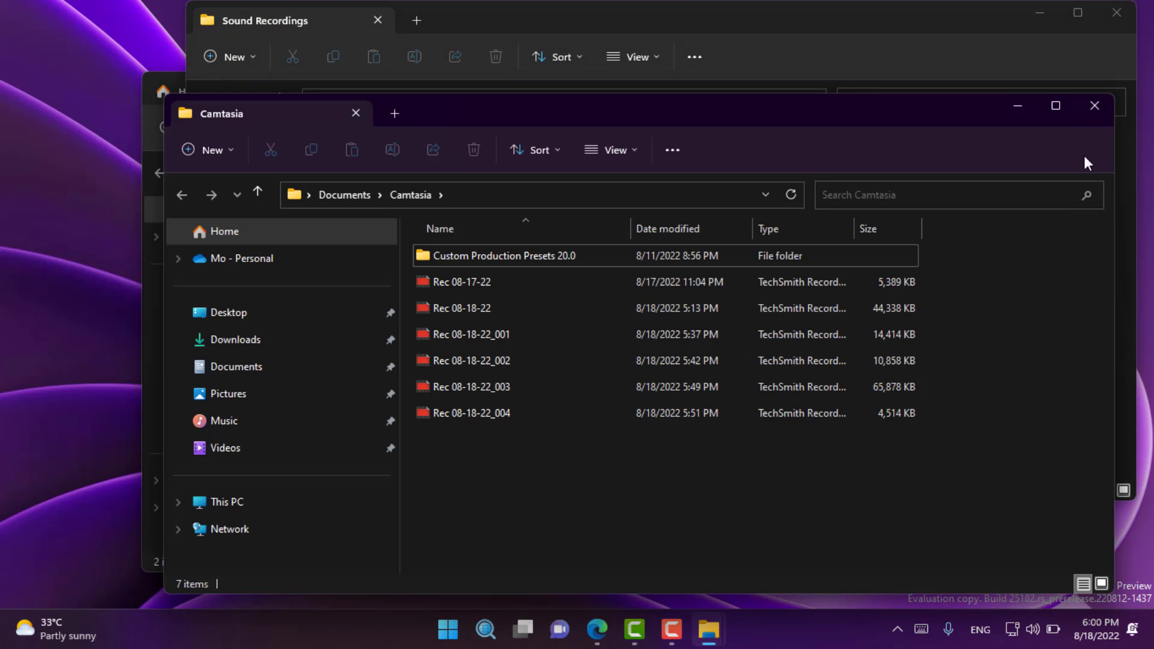
{"action": "left_click", "coordinate": [1094, 107]}
{"action": "left_click", "coordinate": [1113, 14]}
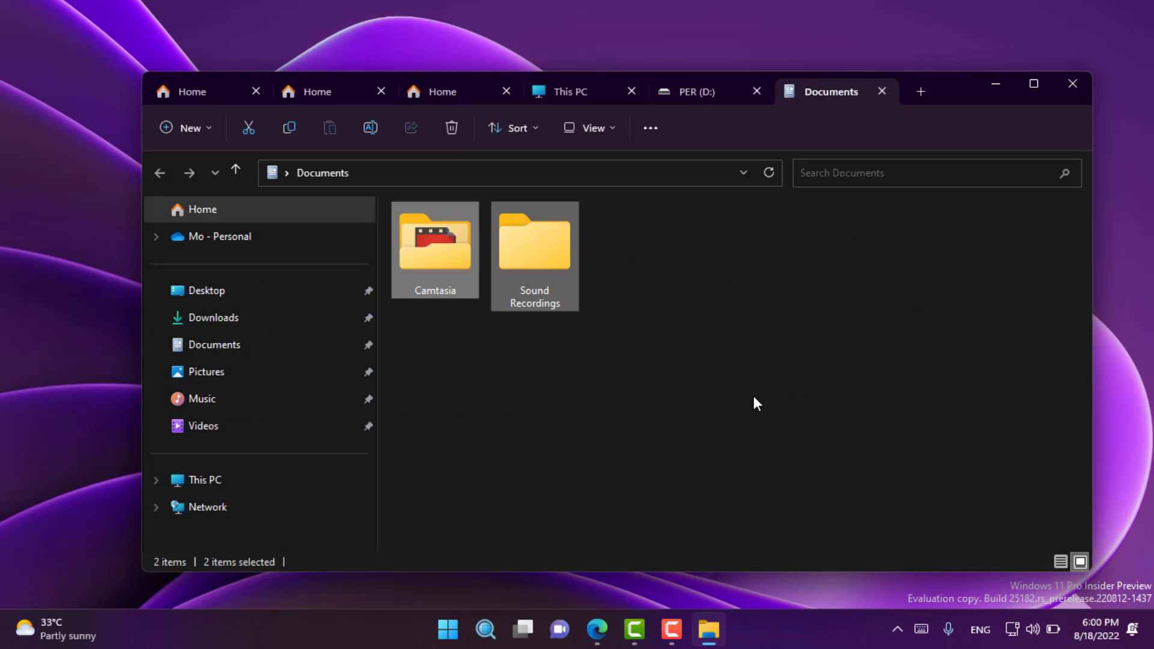
- Show the Desktop folder in the current File Explorer tab
{"action": "left_click", "coordinate": [217, 292]}
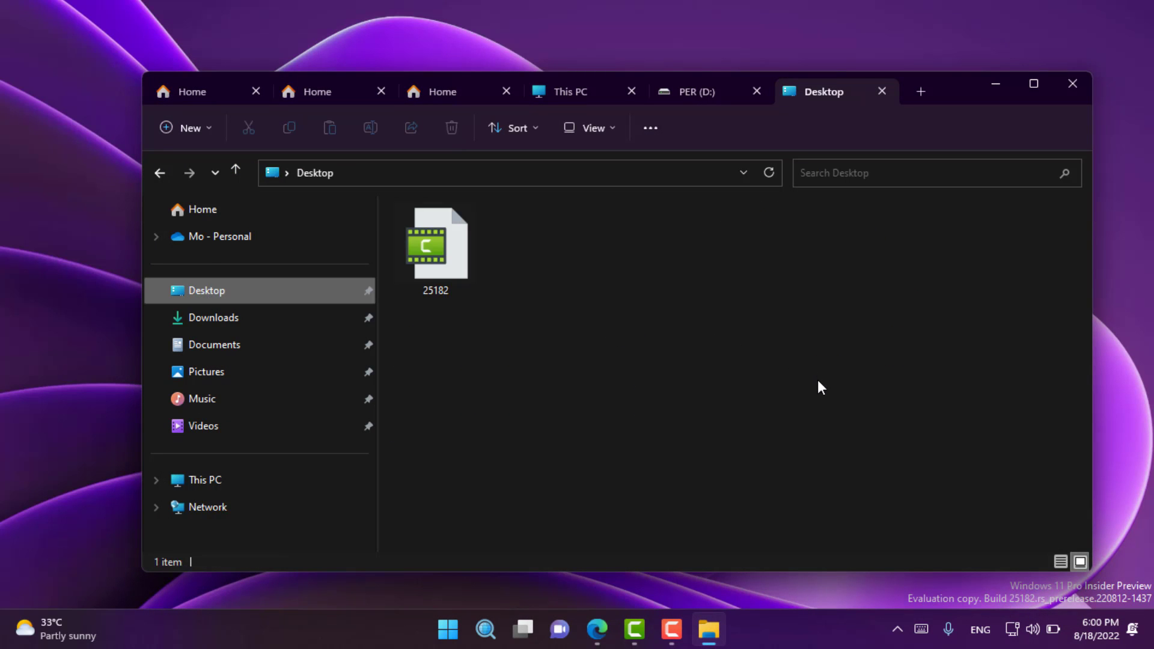
{"action": "left_click", "coordinate": [164, 205]}
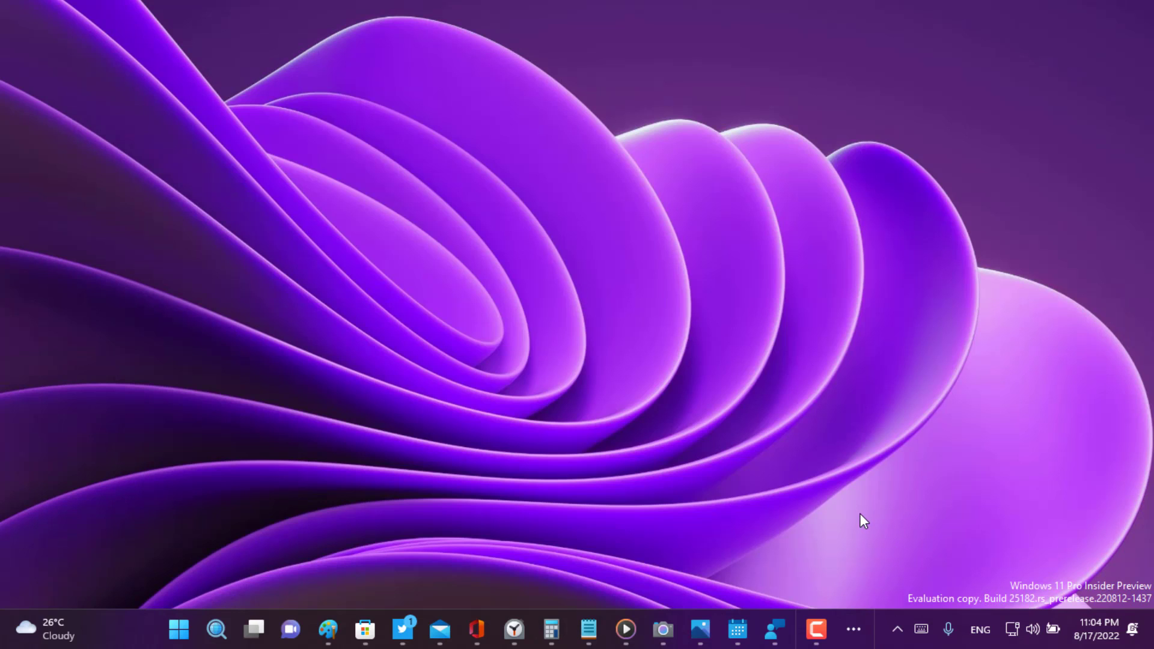
- Open the taskbar overflow to view the remaining app icons
{"action": "left_click", "coordinate": [854, 625]}
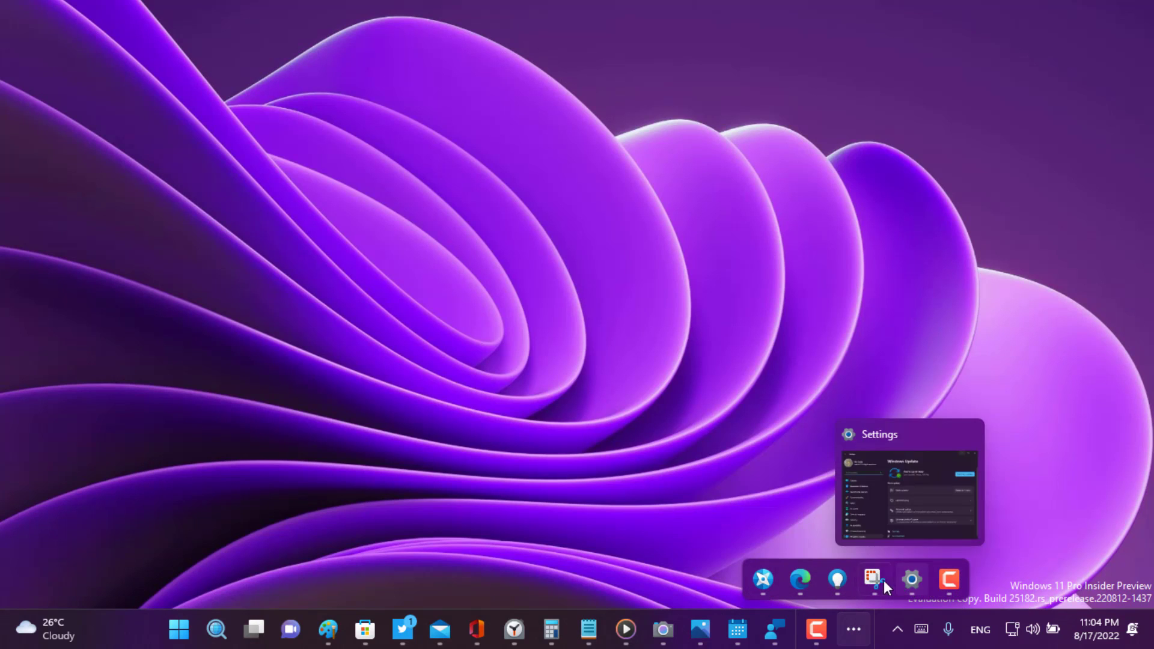
- Preview the open apps in the taskbar overflow, and toggle the overflow closed and open several times
{"action": "mouse_move", "coordinate": [770, 583]}
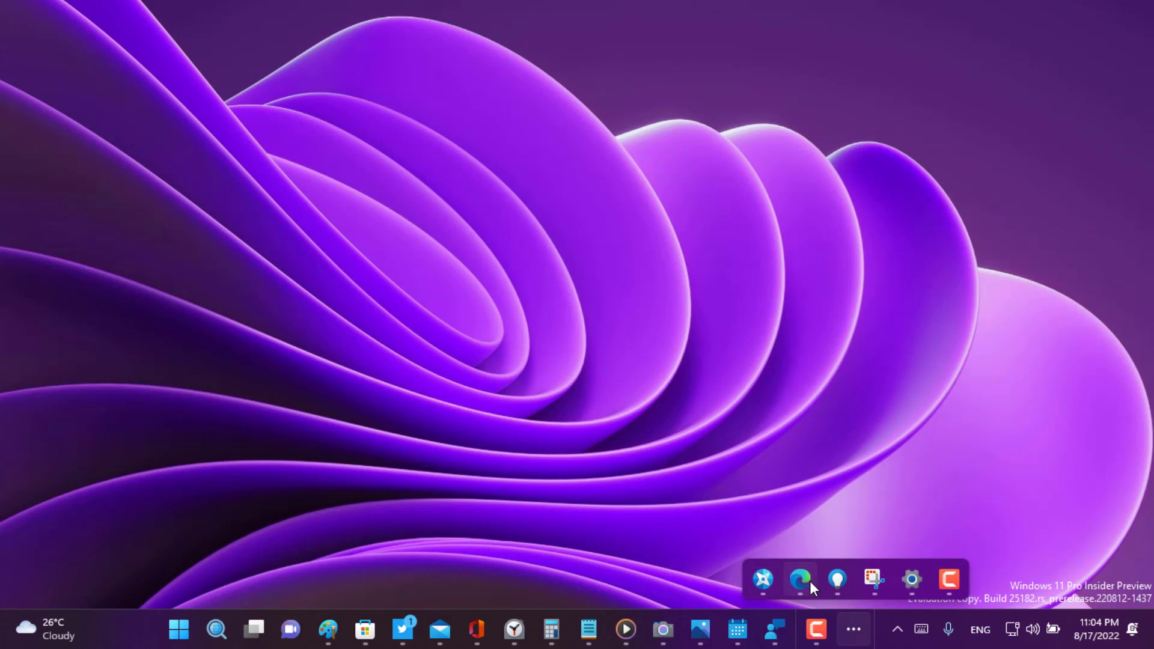
{"action": "left_click", "coordinate": [859, 631]}
{"action": "left_click", "coordinate": [865, 636]}
{"action": "left_click", "coordinate": [864, 635]}
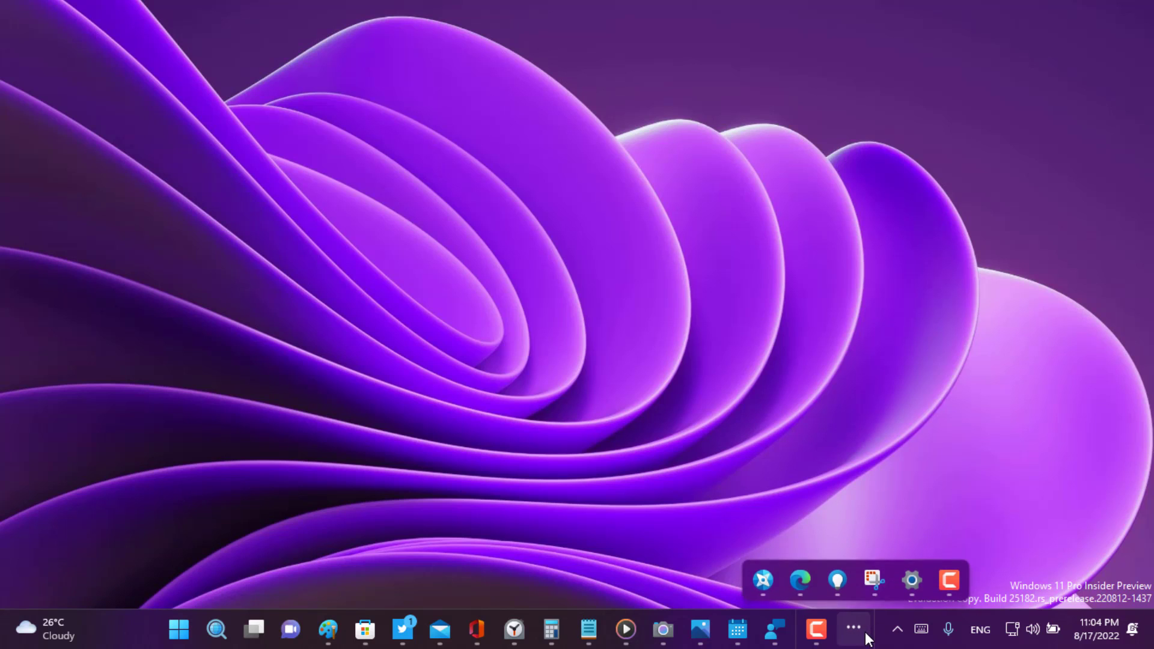
{"action": "left_click", "coordinate": [864, 635]}
{"action": "left_click", "coordinate": [865, 635]}
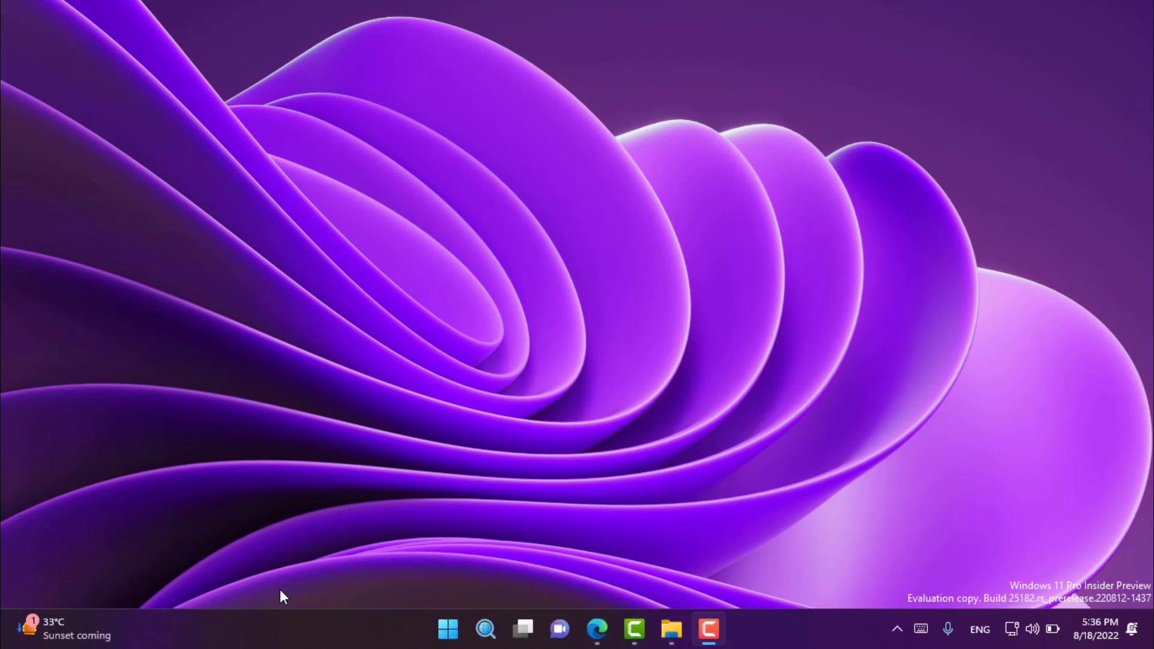
- Open the widgets board from the taskbar weather, browse its news and widgets, then close, reopen and dismiss it
{"action": "mouse_move", "coordinate": [81, 638]}
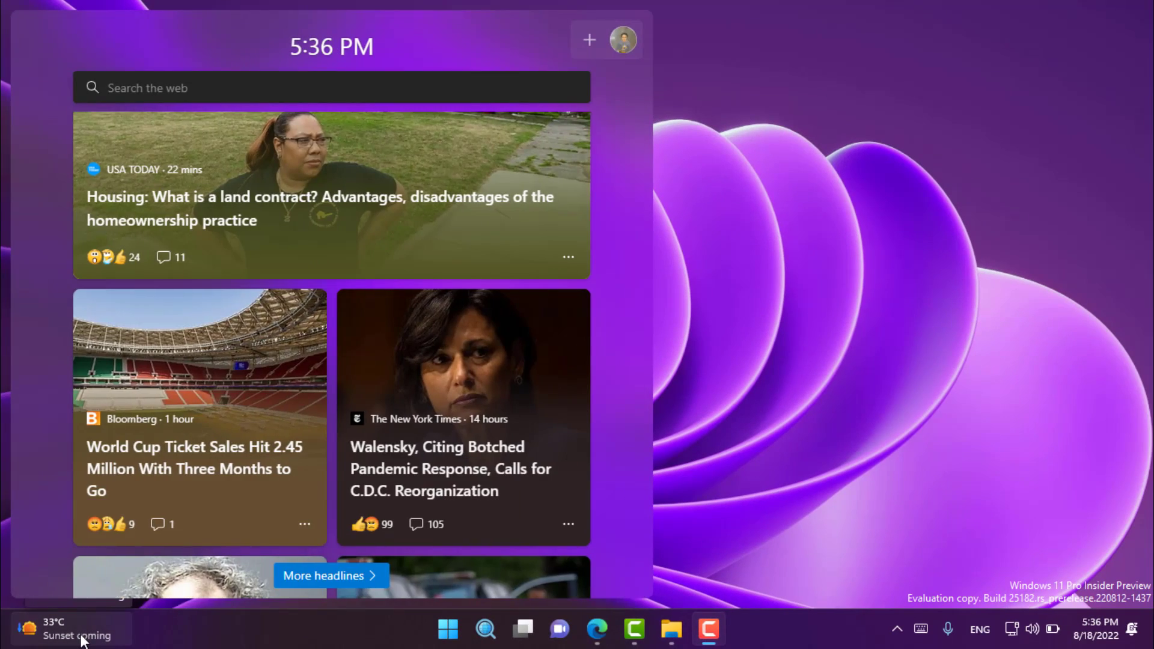
{"action": "scroll", "coordinate": [53, 325], "scroll_direction": "up", "scroll_amount": 15}
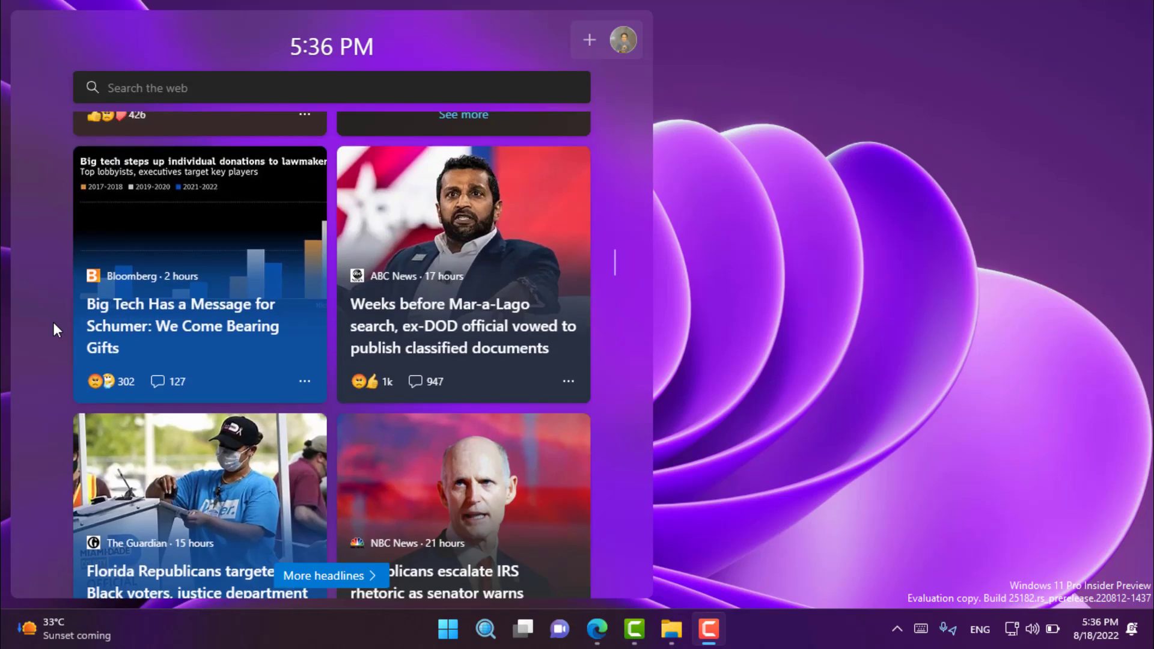
{"action": "scroll", "coordinate": [53, 322], "scroll_direction": "up", "scroll_amount": 10}
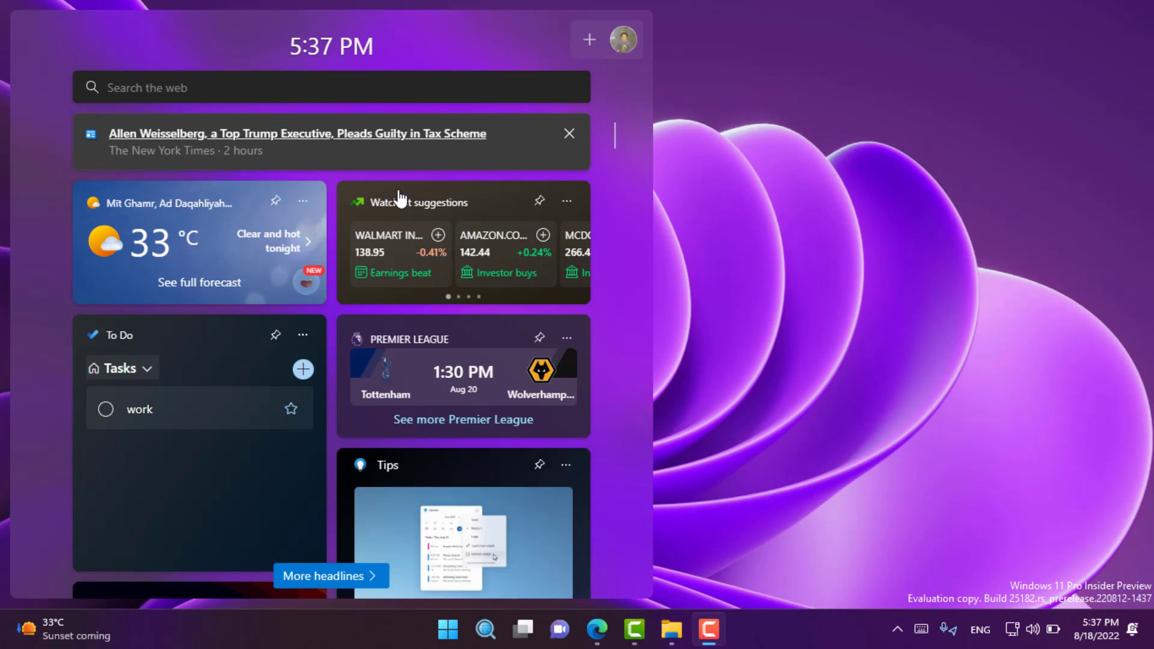
{"action": "left_click", "coordinate": [754, 268]}
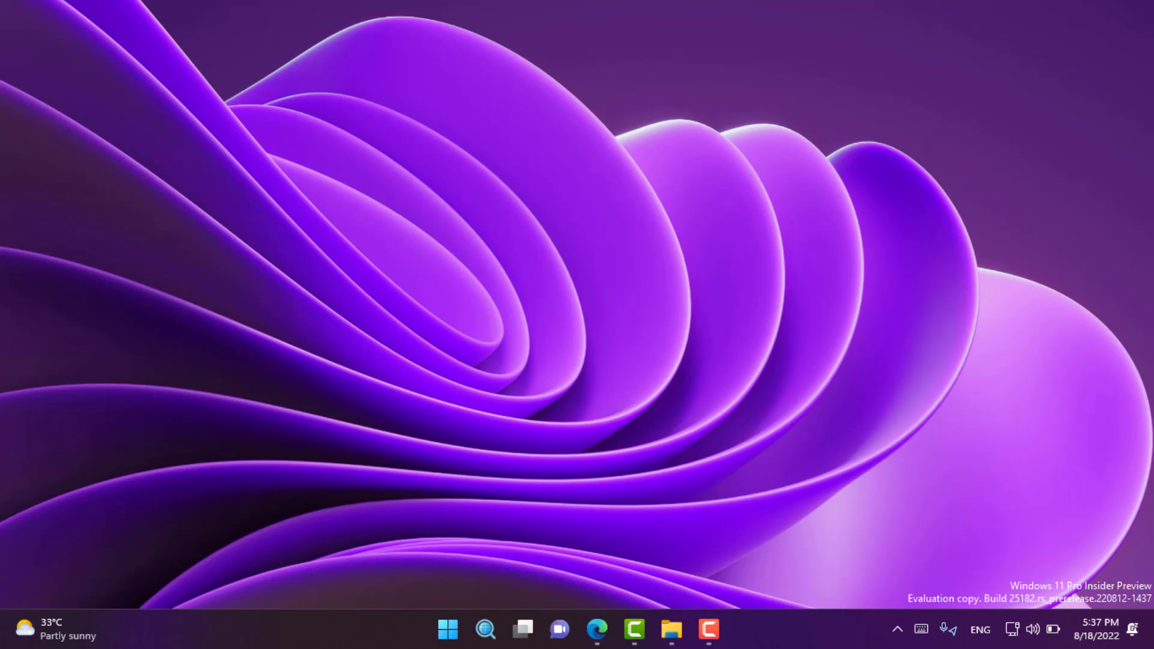
{"action": "left_click", "coordinate": [55, 639]}
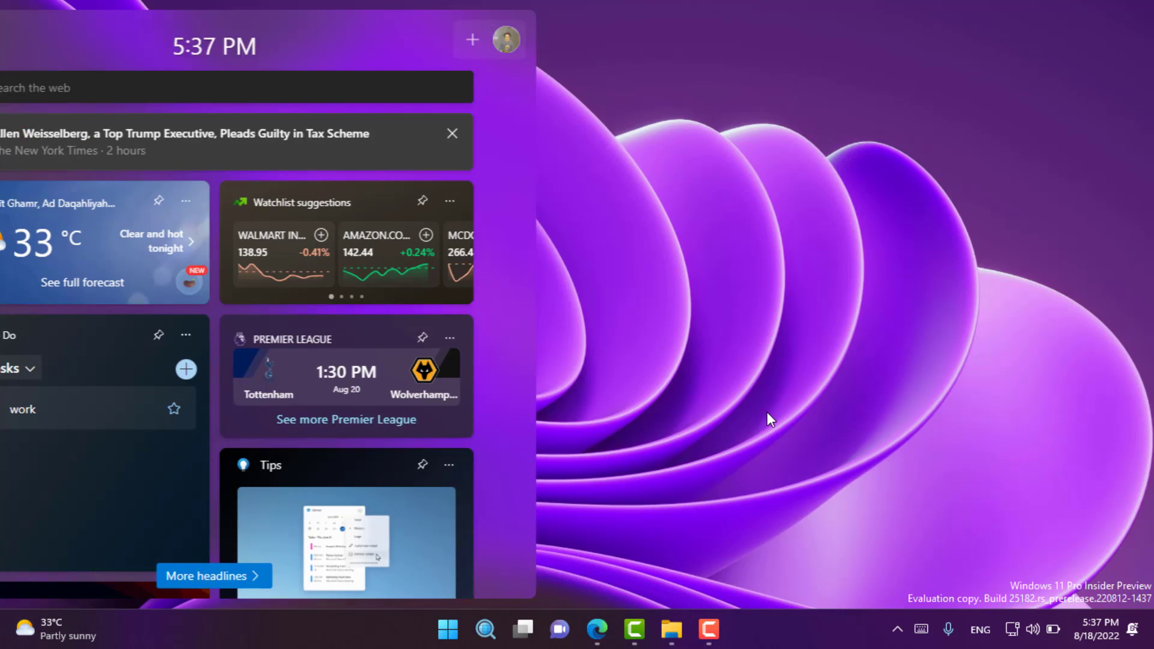
{"action": "left_click", "coordinate": [767, 413]}
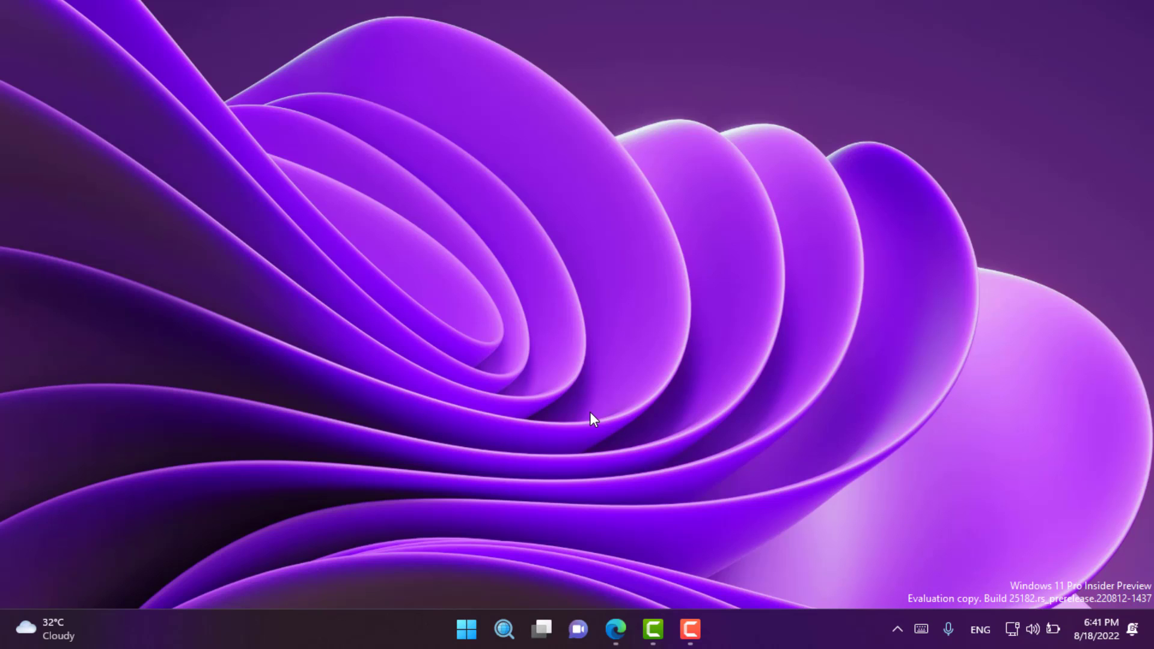
- Open the Personalization settings from the desktop and apply the Windows spotlight theme
{"action": "right_click", "coordinate": [654, 224]}
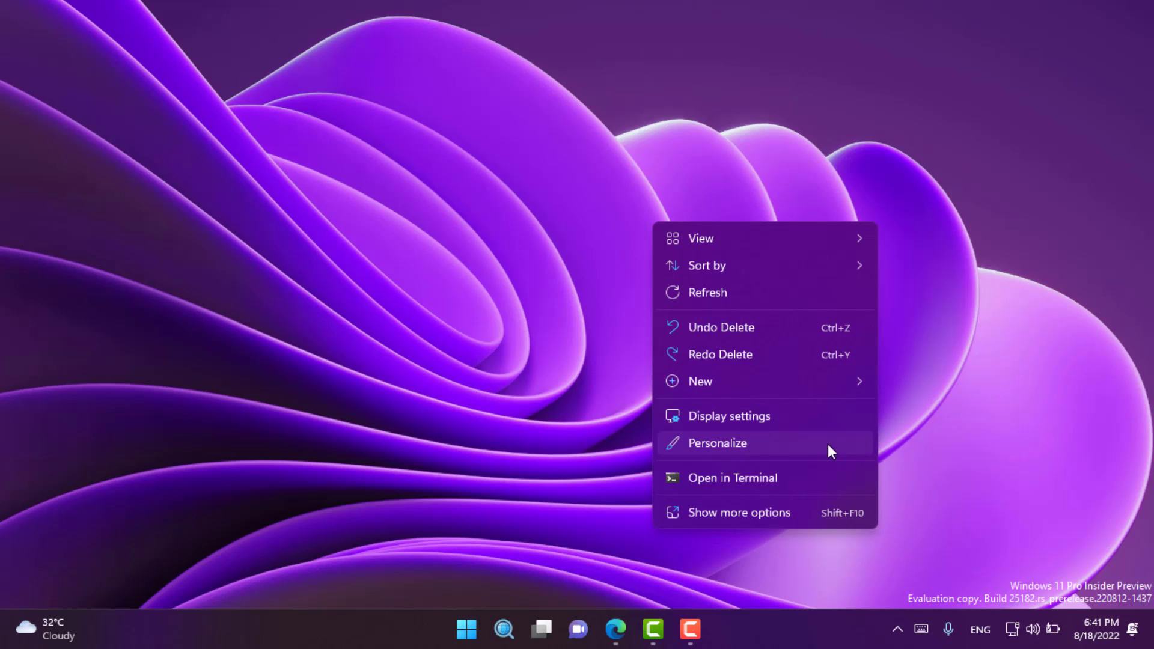
{"action": "left_click", "coordinate": [718, 443]}
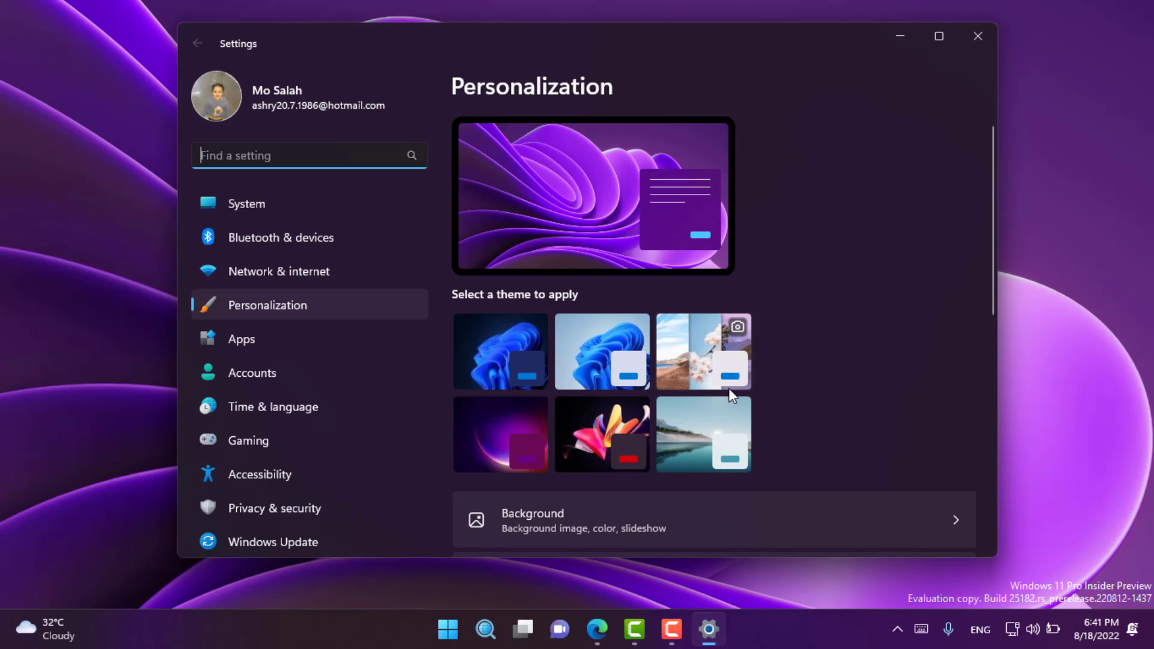
{"action": "left_click", "coordinate": [701, 348]}
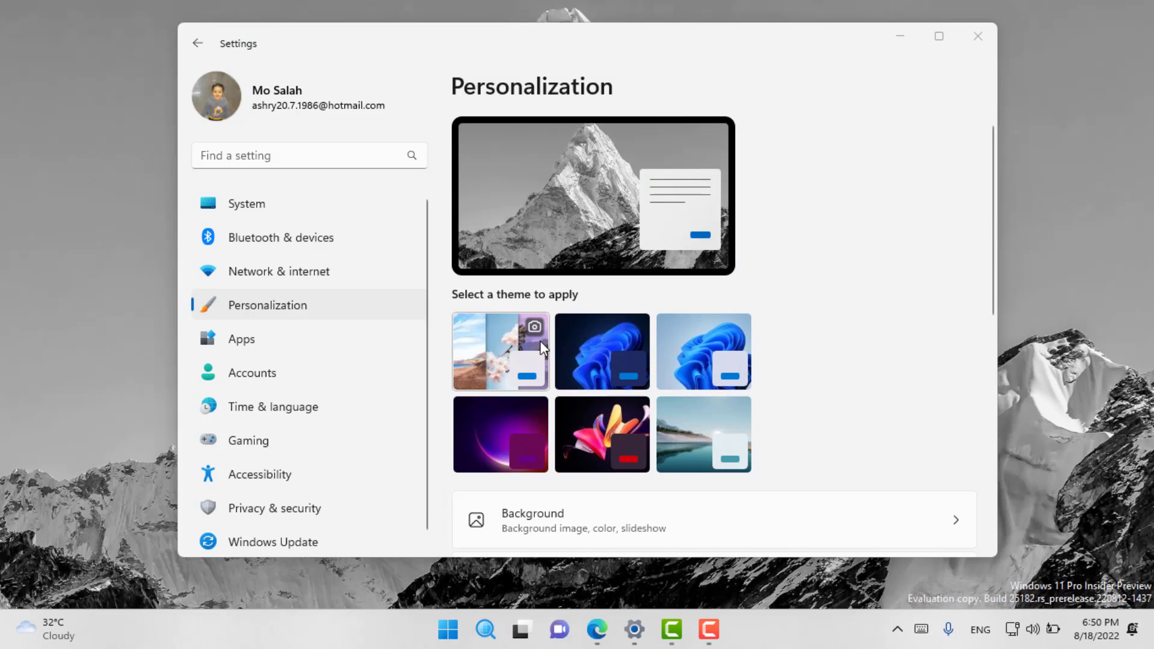
- Show the desktop icons beside the Settings window, and switch to another Windows spotlight picture through the Learn about this picture icon
{"action": "left_click_drag", "start_coordinate": [603, 36], "coordinate": [406, 23]}
{"action": "left_click", "coordinate": [997, 290]}
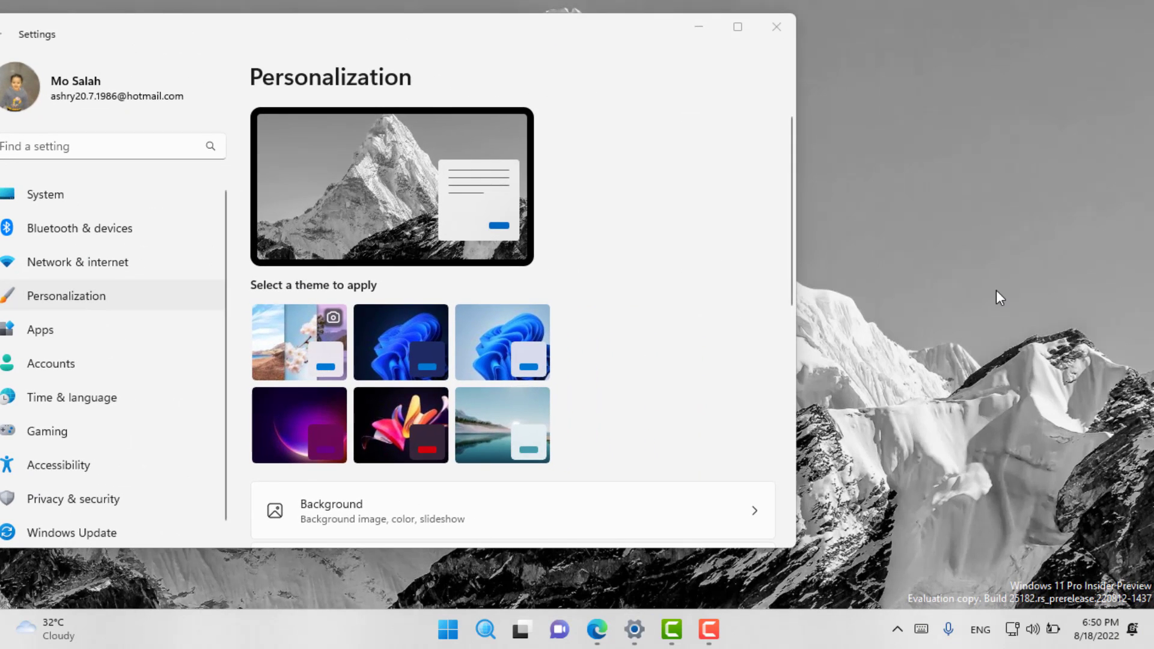
{"action": "right_click", "coordinate": [962, 184]}
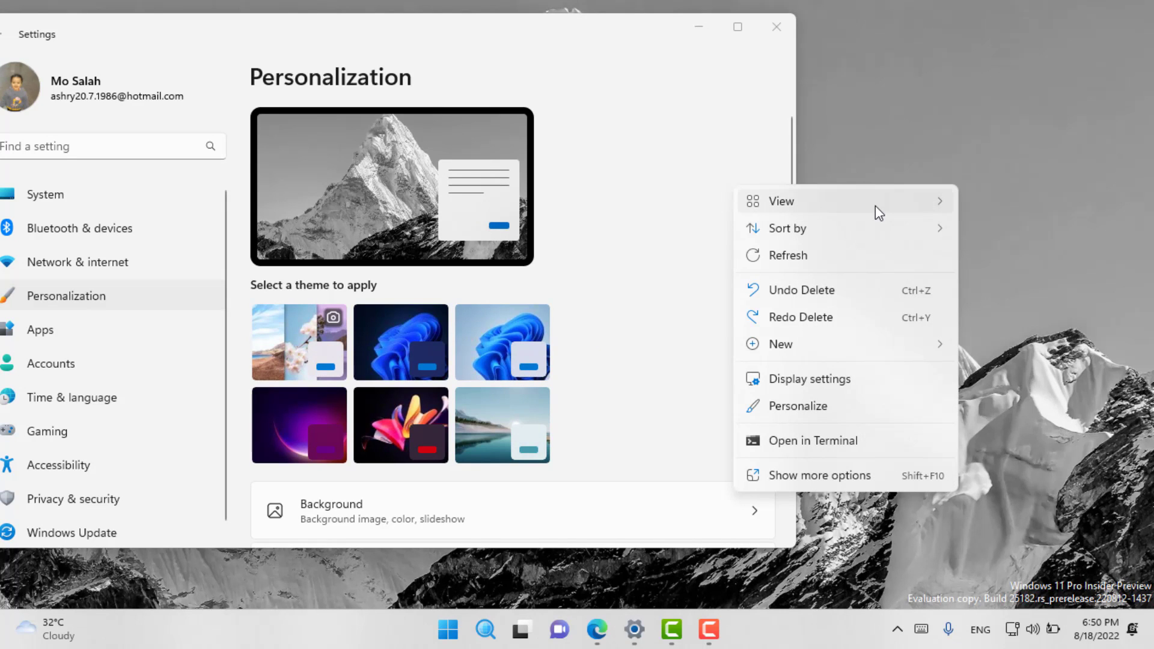
{"action": "mouse_move", "coordinate": [876, 206]}
{"action": "left_click", "coordinate": [652, 349]}
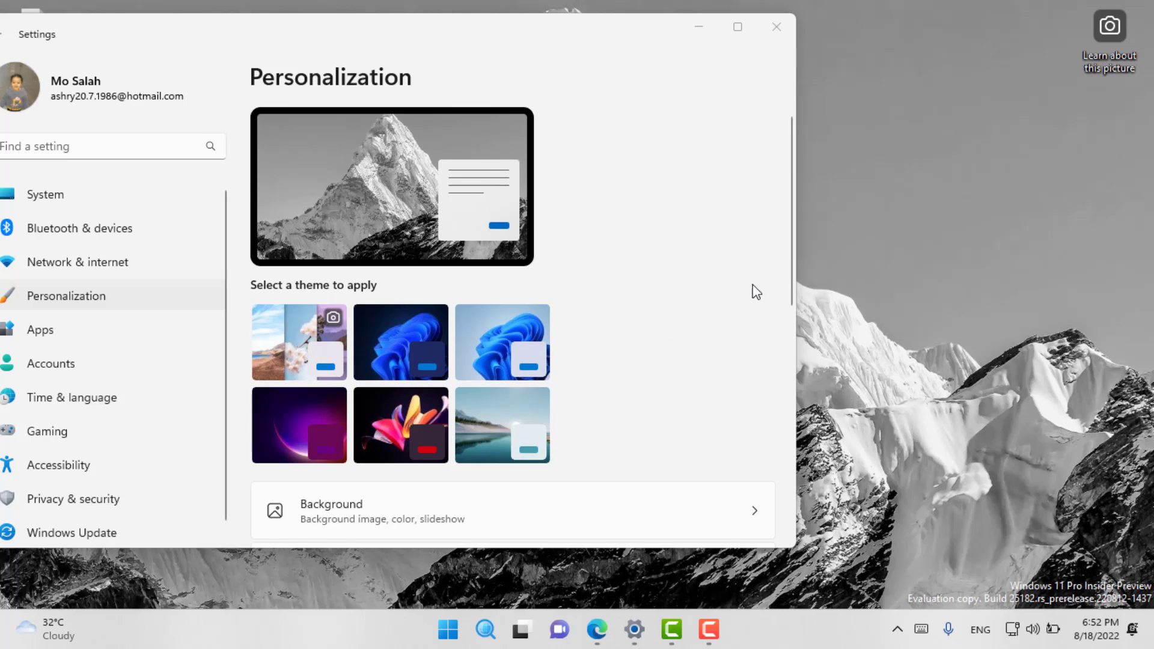
{"action": "right_click", "coordinate": [1108, 42]}
{"action": "left_click", "coordinate": [1035, 117]}
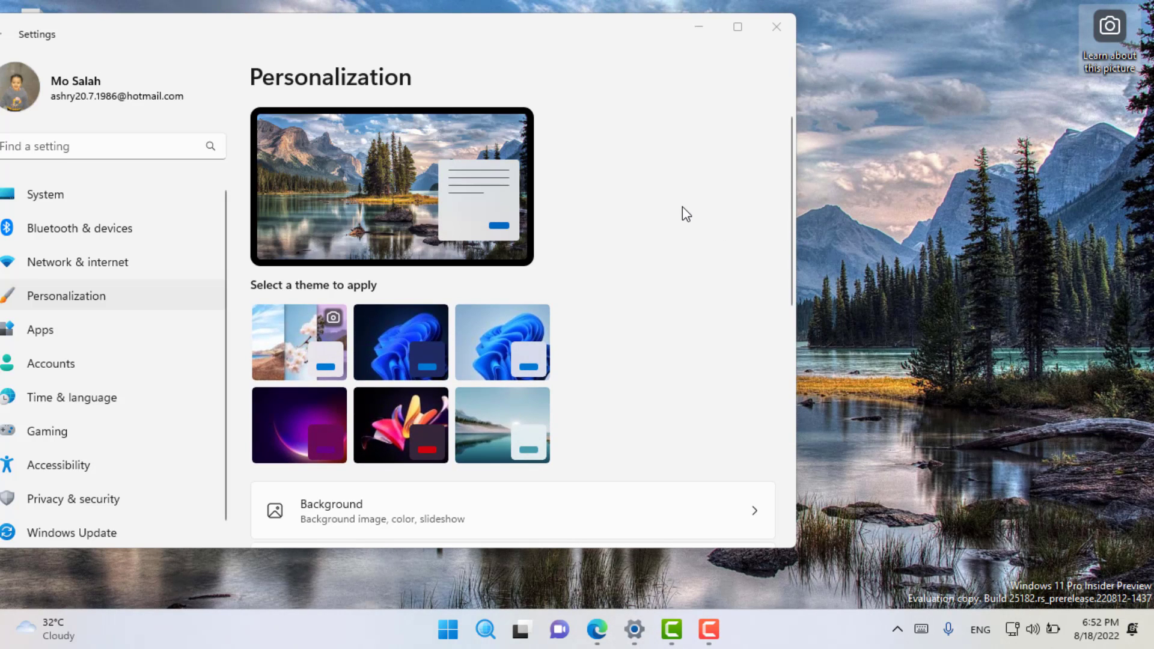
- Choose Windows spotlight as the desktop background type in the Background settings, and return to the Personalization page
{"action": "scroll", "coordinate": [683, 211], "scroll_direction": "down", "scroll_amount": 3}
{"action": "left_click", "coordinate": [378, 312]}
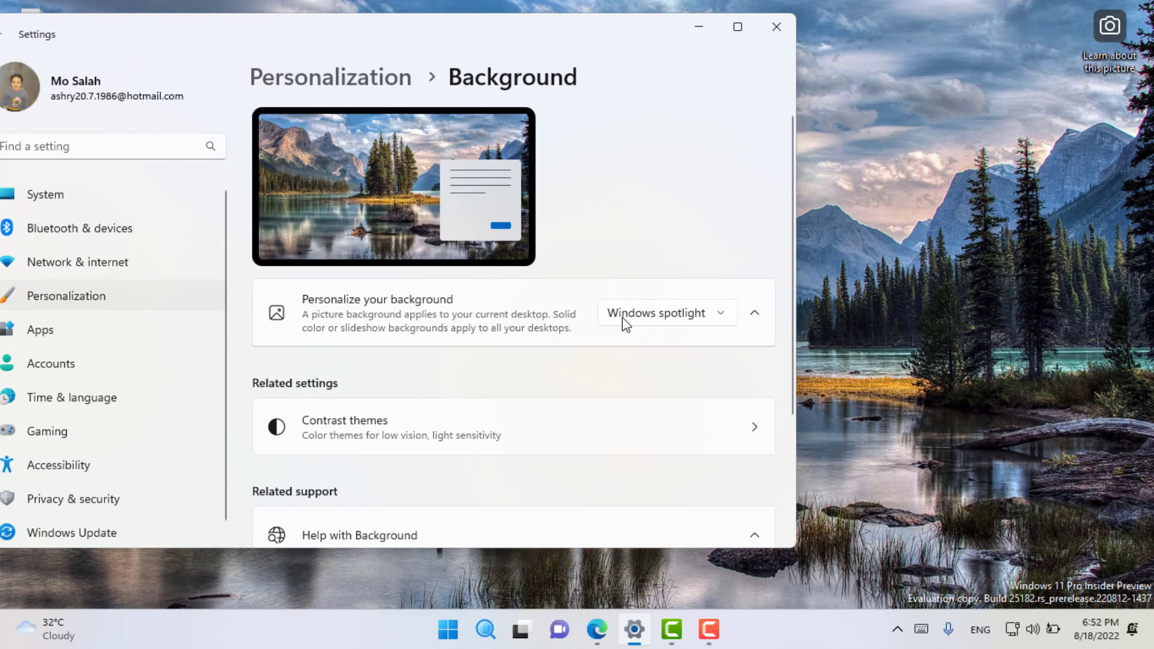
{"action": "left_click", "coordinate": [643, 320]}
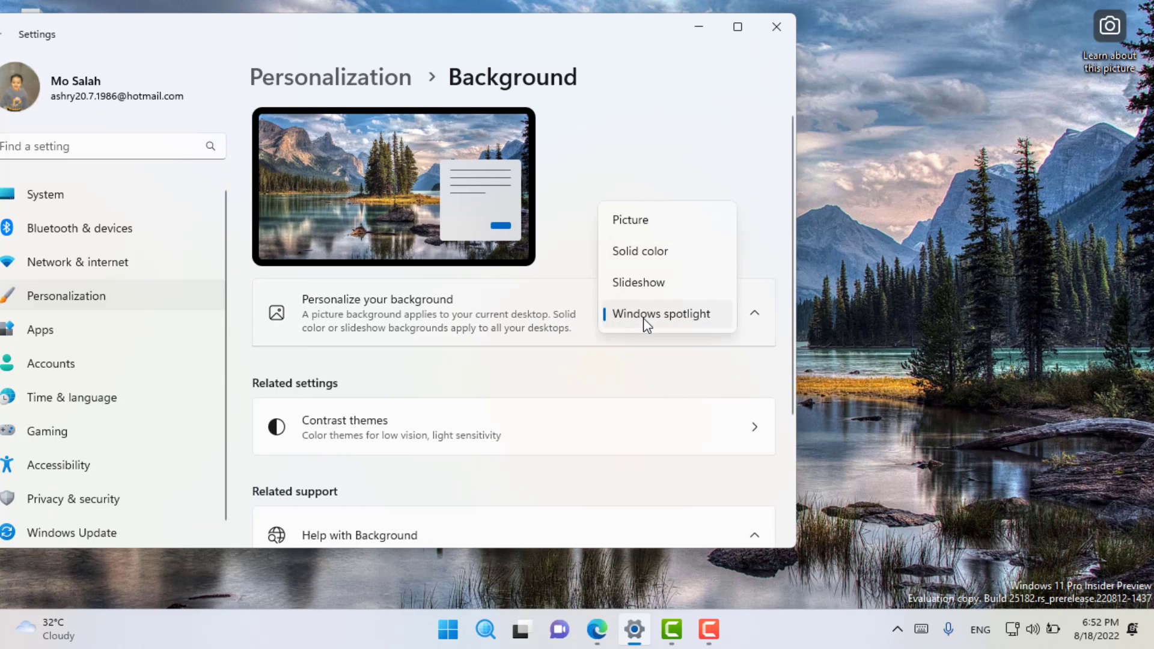
{"action": "left_click", "coordinate": [657, 323]}
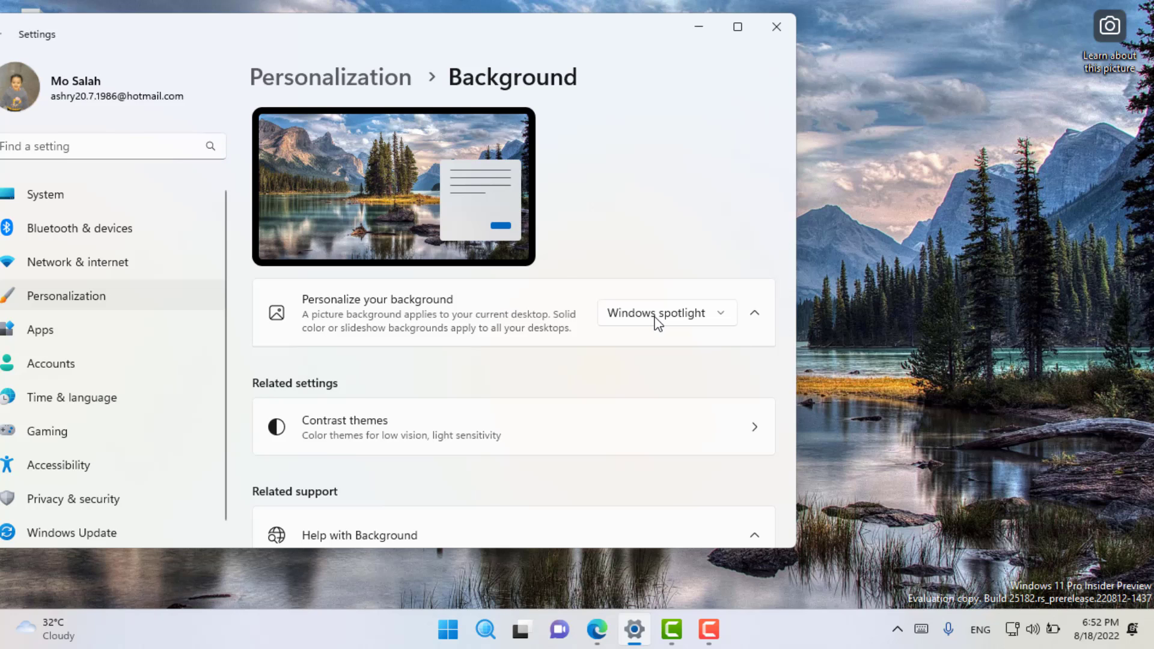
{"action": "key", "text": "alt+Left"}
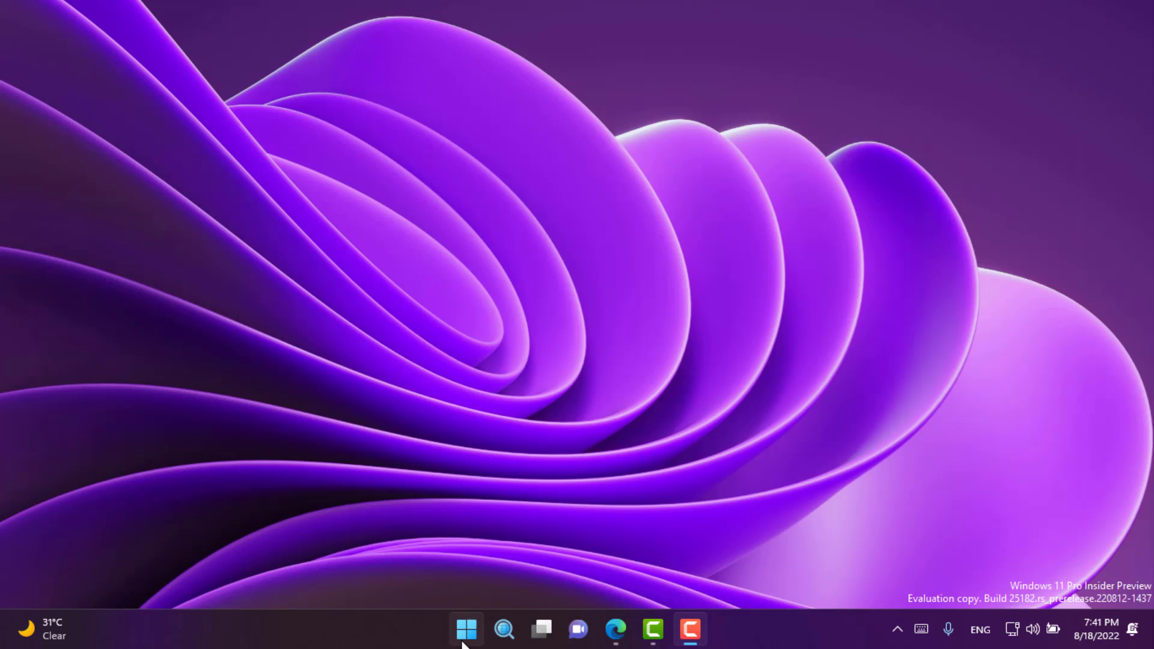
- Open File Explorer from the Start menu, show This PC, and narrow the window to roughly half its width
{"action": "left_click", "coordinate": [463, 643]}
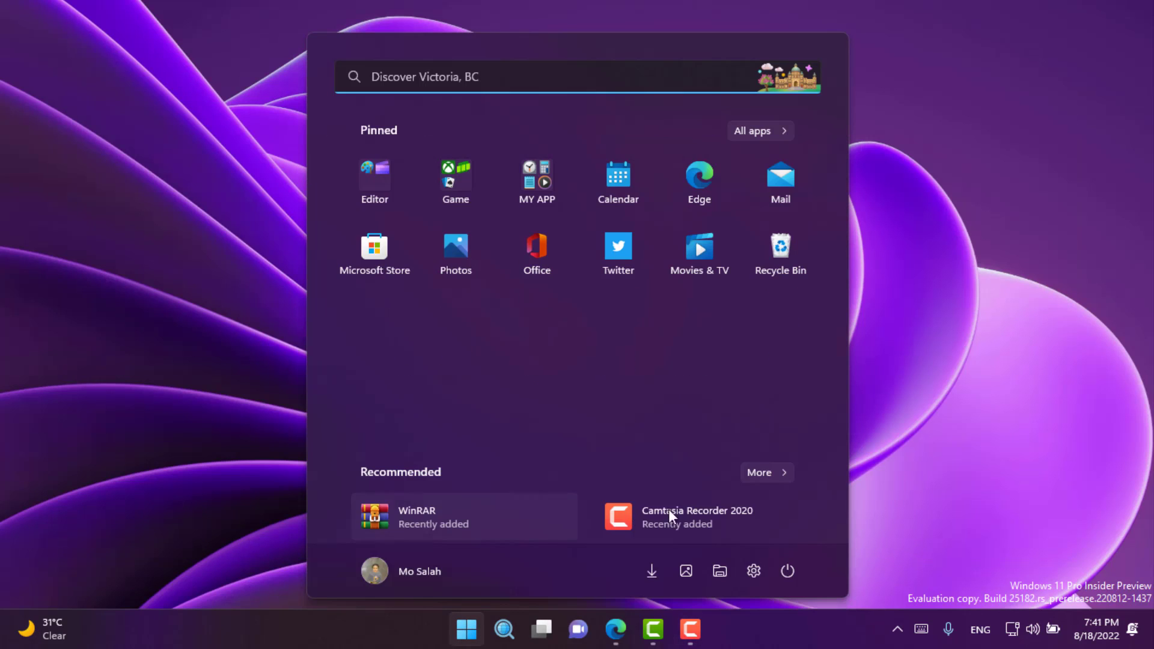
{"action": "left_click", "coordinate": [728, 570]}
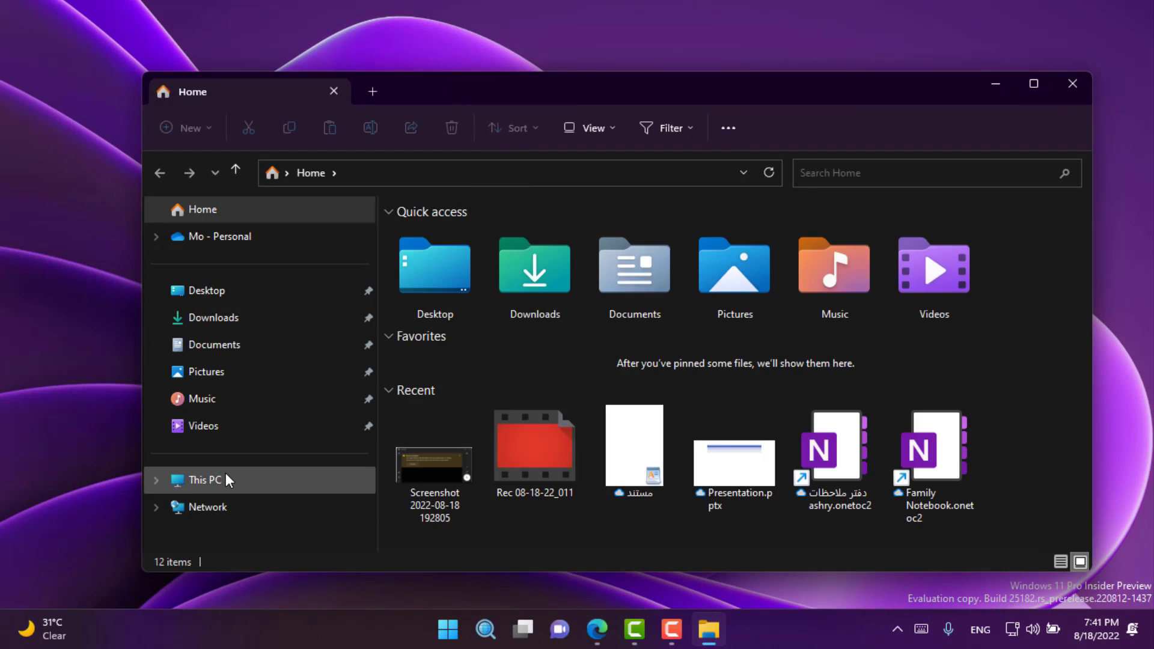
{"action": "left_click", "coordinate": [229, 479]}
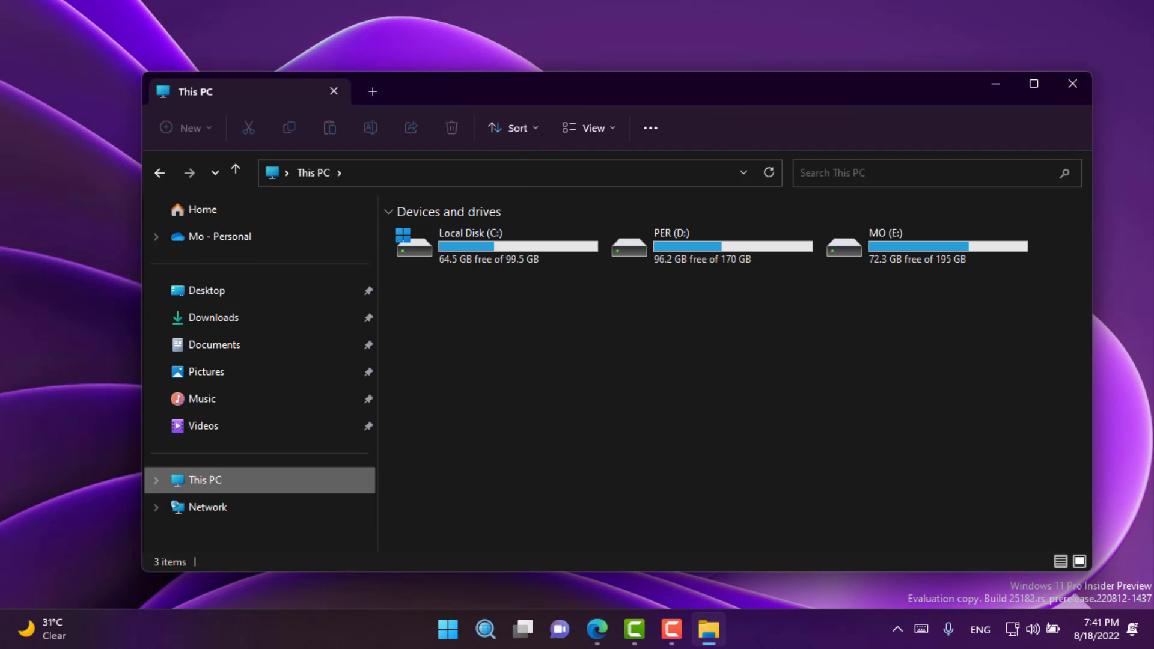
{"action": "left_click_drag", "start_coordinate": [1093, 300], "coordinate": [642, 314]}
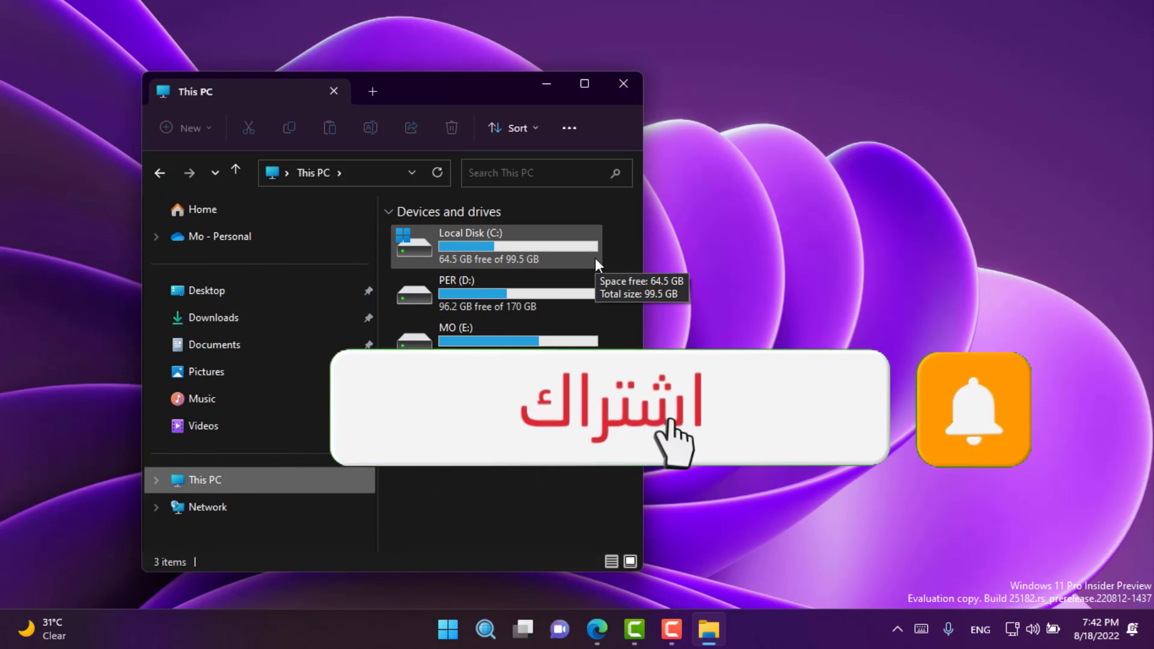
- Close the File Explorer window and refresh the desktop
{"action": "left_click", "coordinate": [625, 85]}
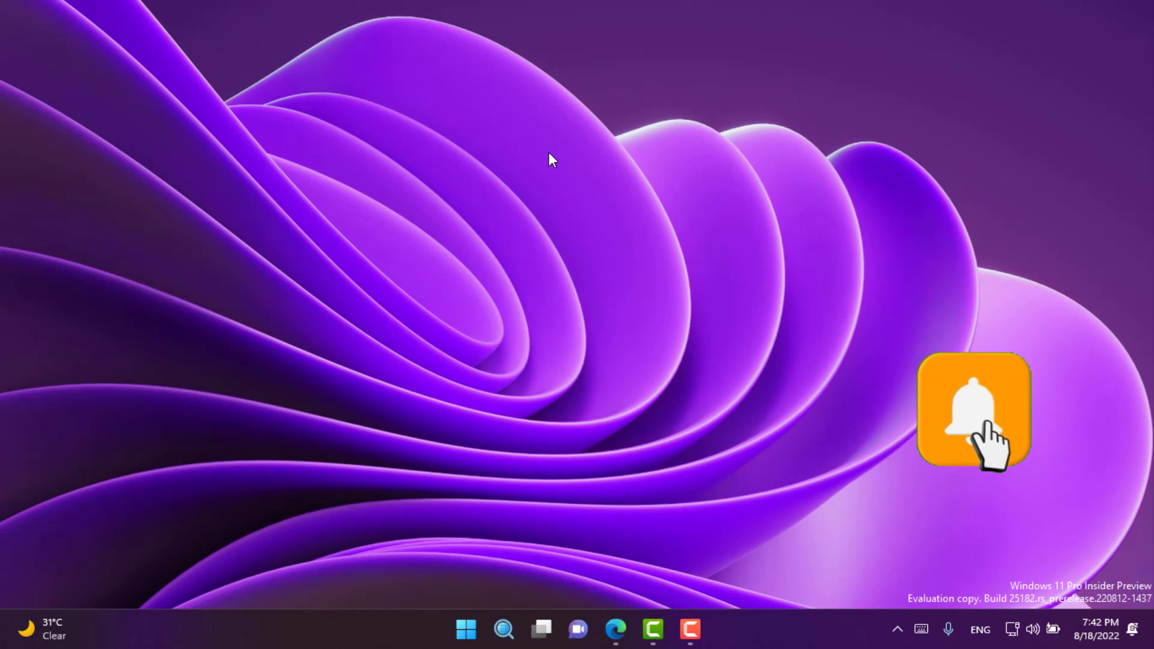
{"action": "right_click", "coordinate": [549, 159]}
{"action": "left_click", "coordinate": [636, 228]}
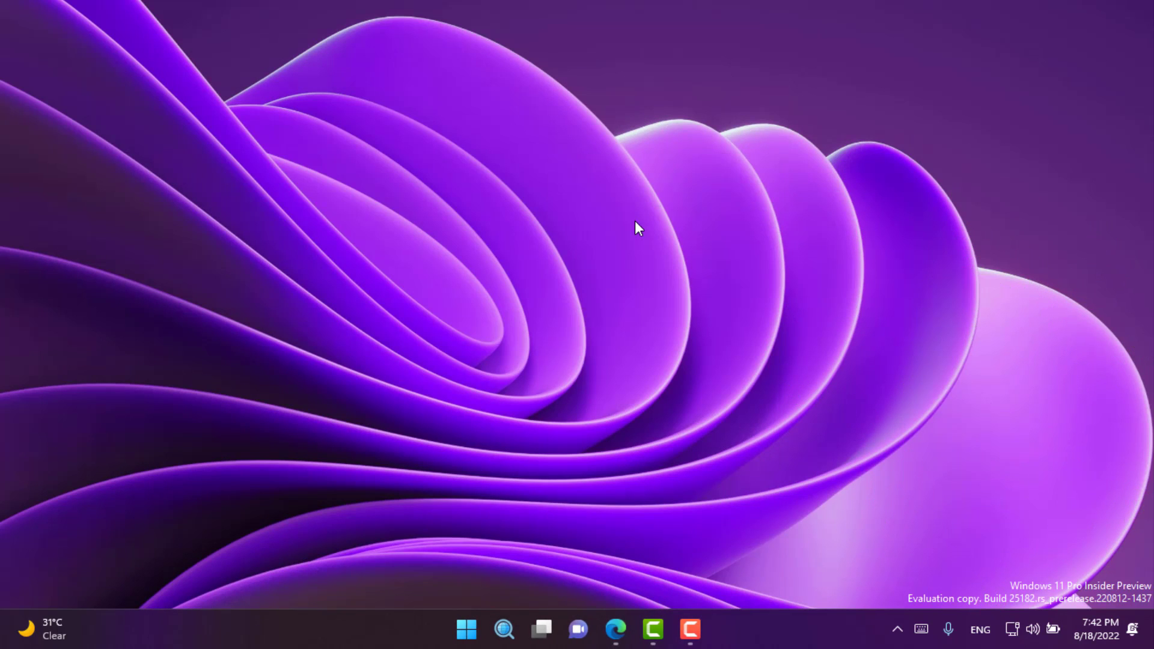